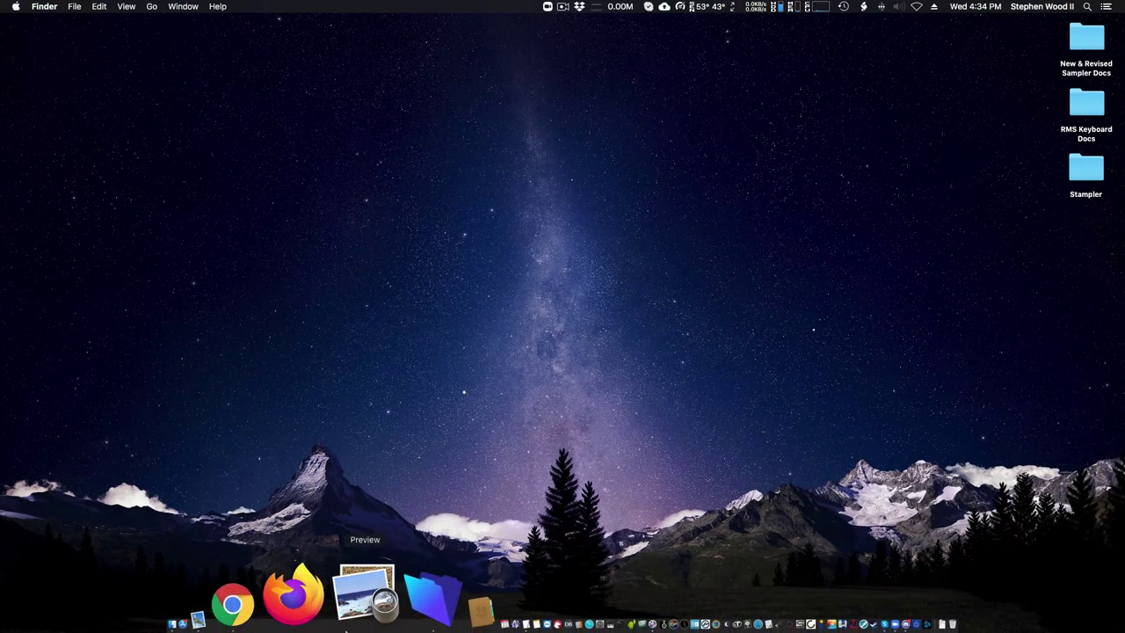
click(328, 622)
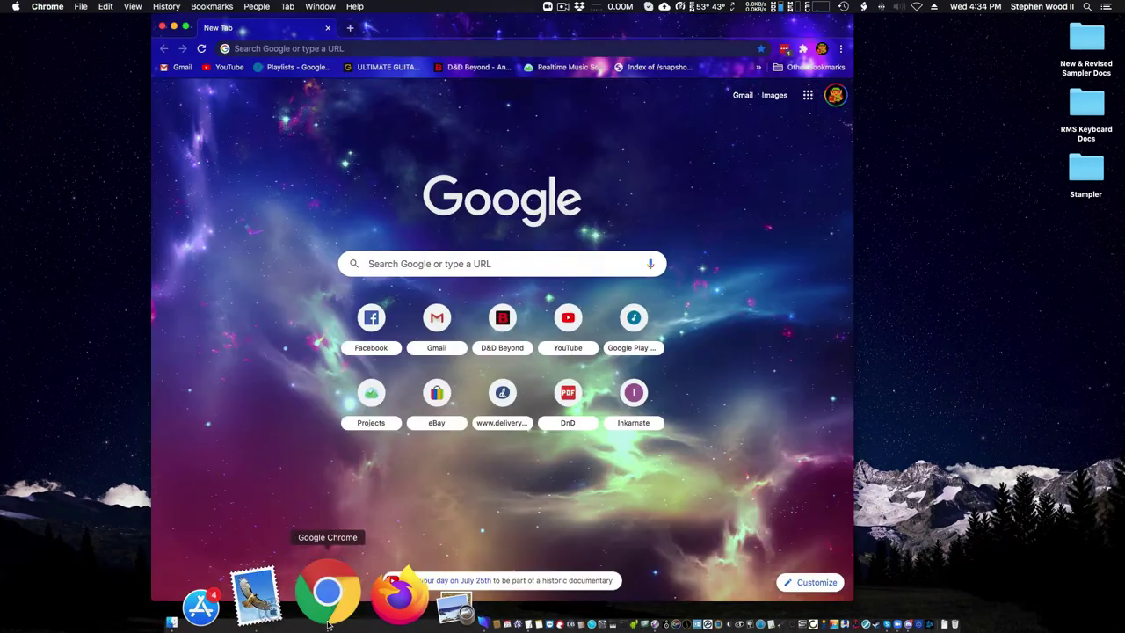
click(324, 50)
text(www.r)
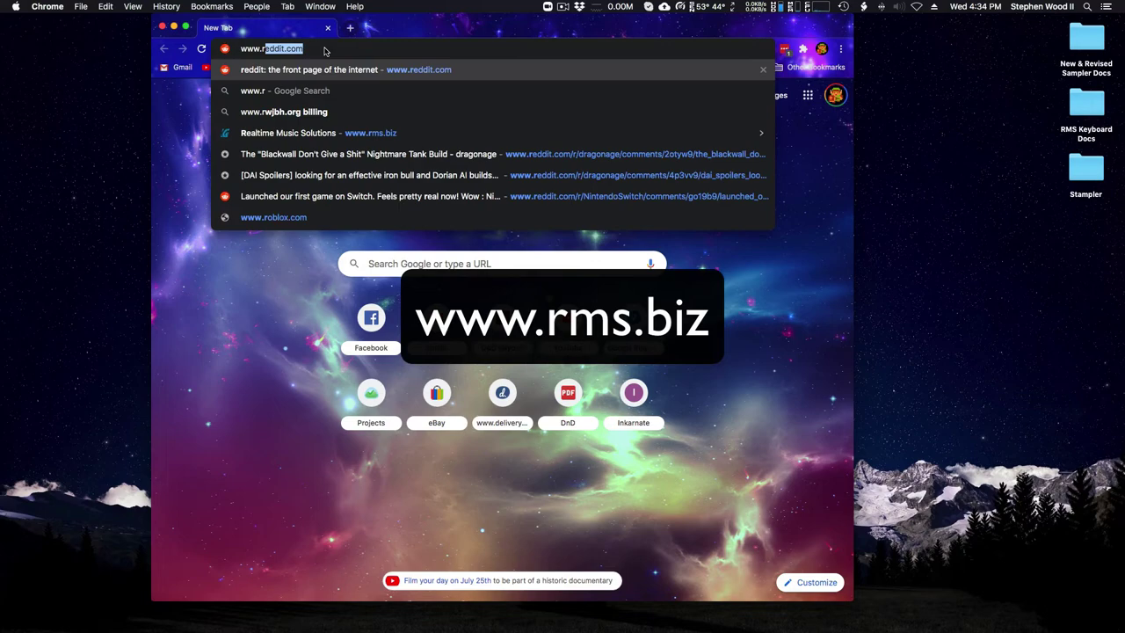
text(ms.biz)
key(Return)
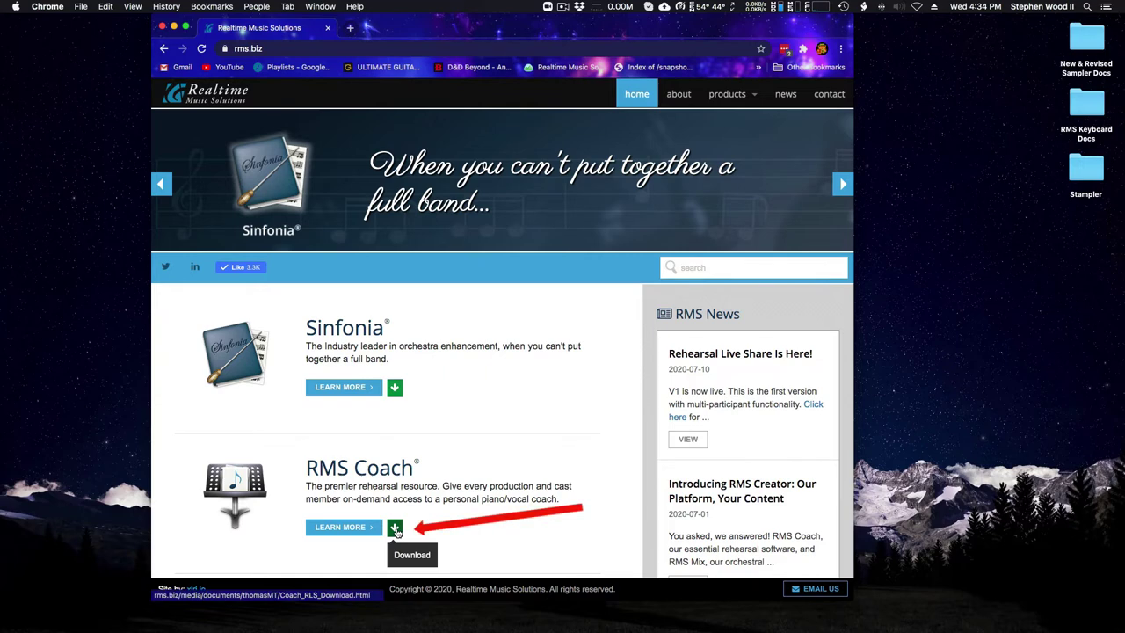
- From the RMS Coach download page, download the RMS Coach with RLS macOS installer
click(396, 529)
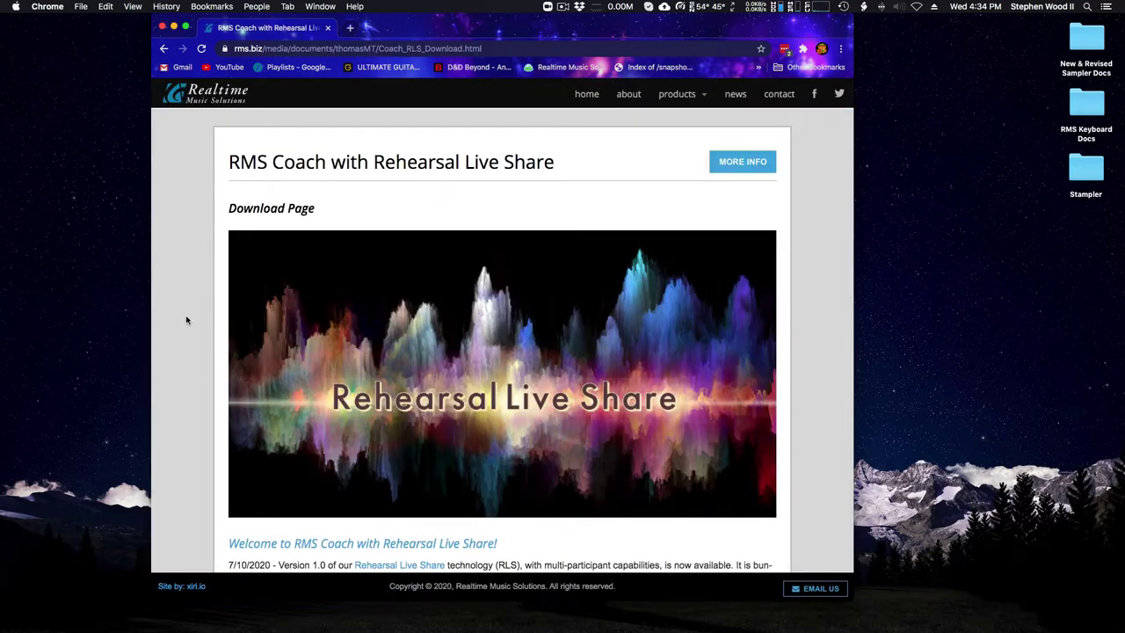
scroll(185, 320, down, 5)
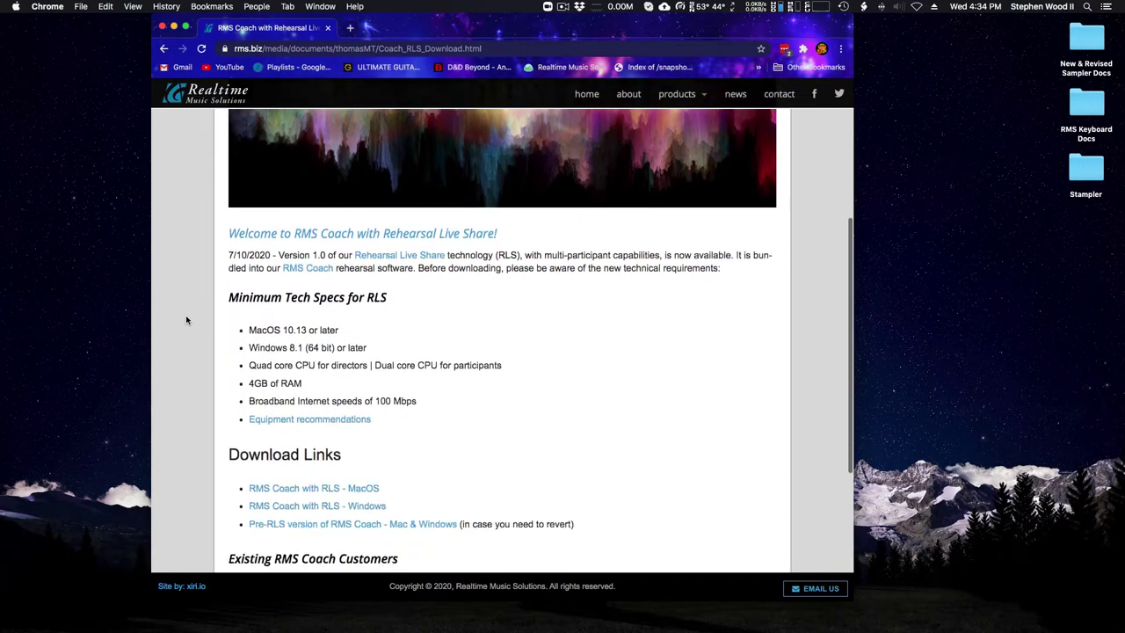
scroll(186, 320, down, 3)
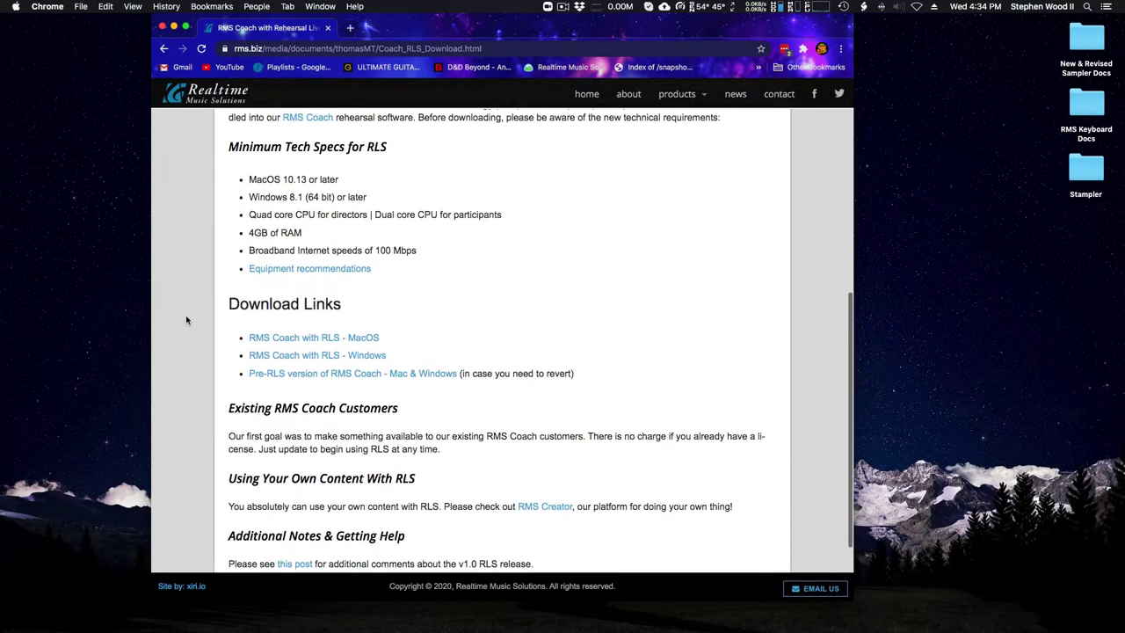
click(326, 338)
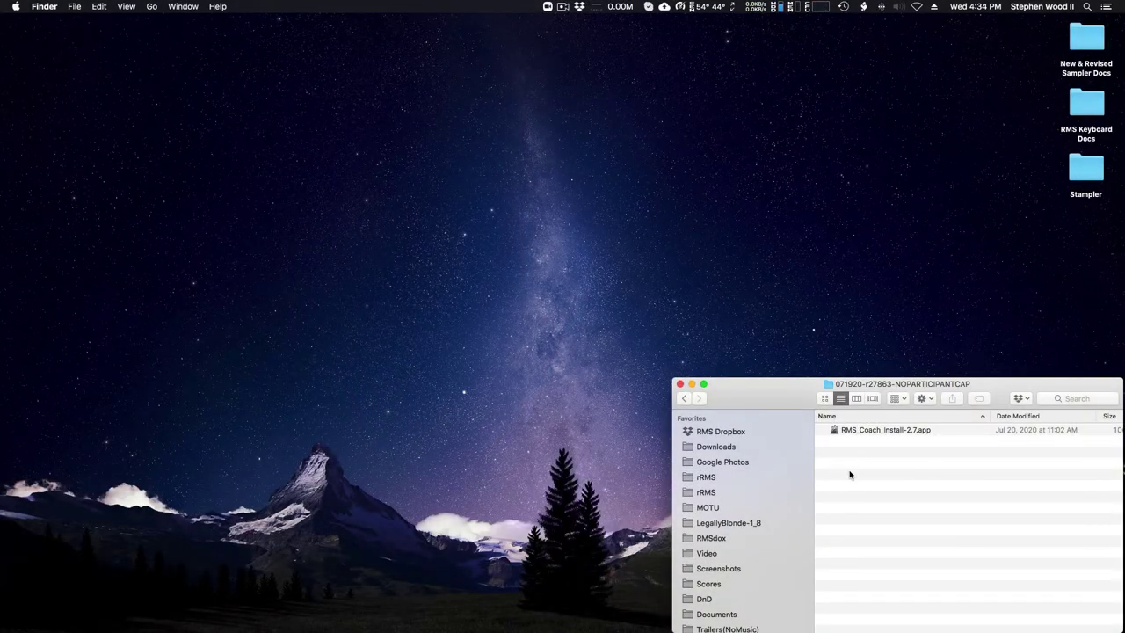
- Launch RMS_Coach_install-2.7.app from Finder and authorize it with the account password
double_click(928, 434)
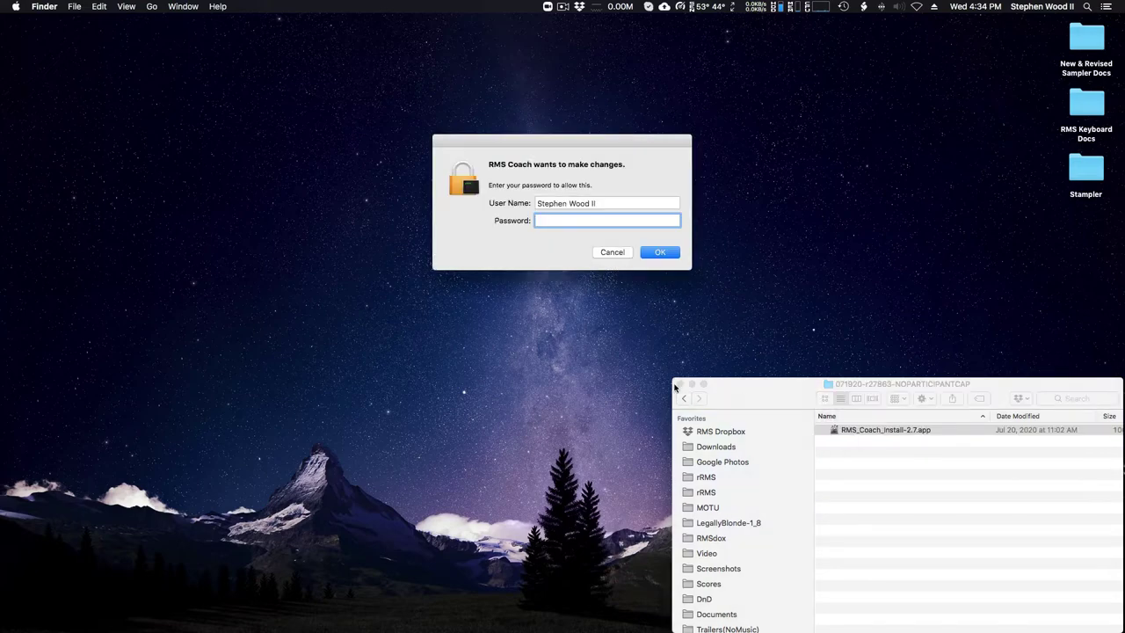
click(680, 384)
text(*****)
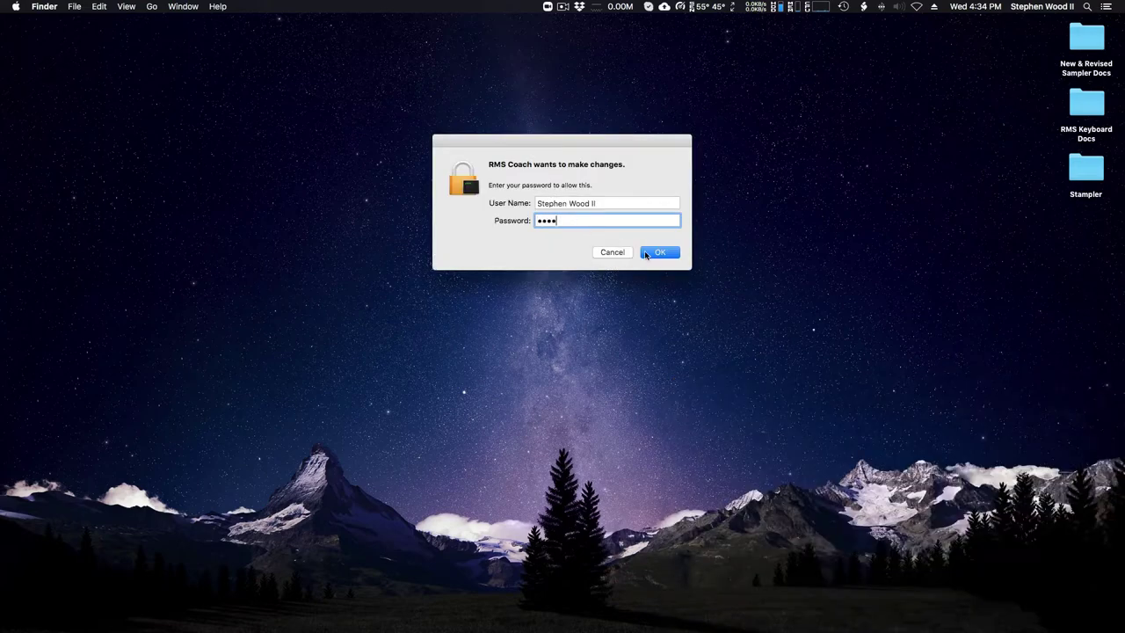
click(646, 254)
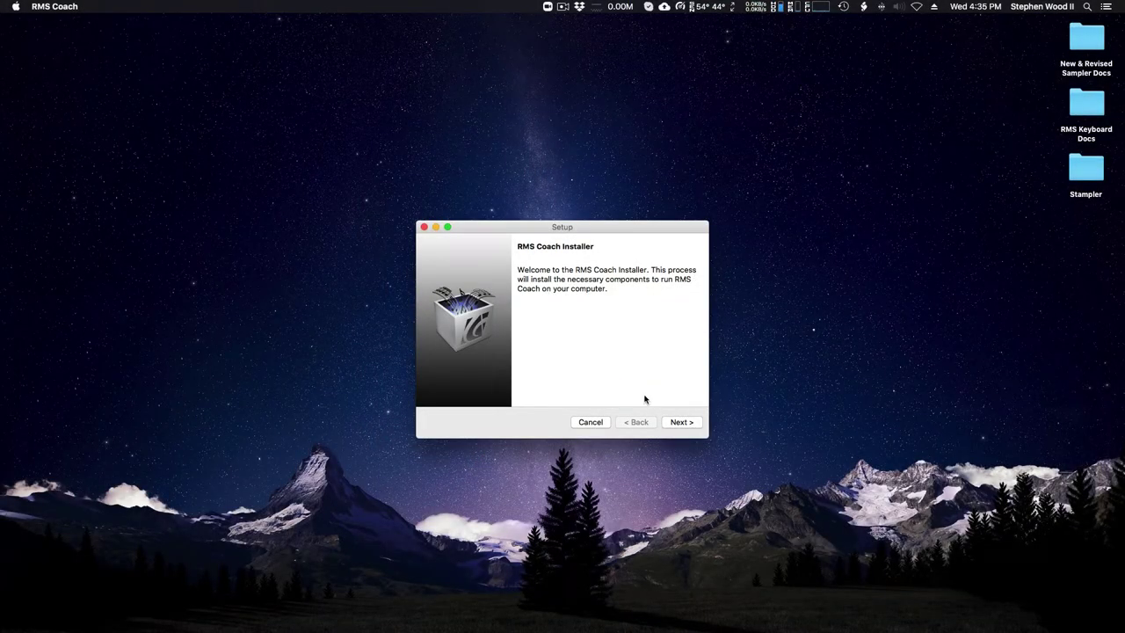
- Pass the installer welcome page, accept the license agreement, and advance to Intended Use
click(681, 423)
click(584, 388)
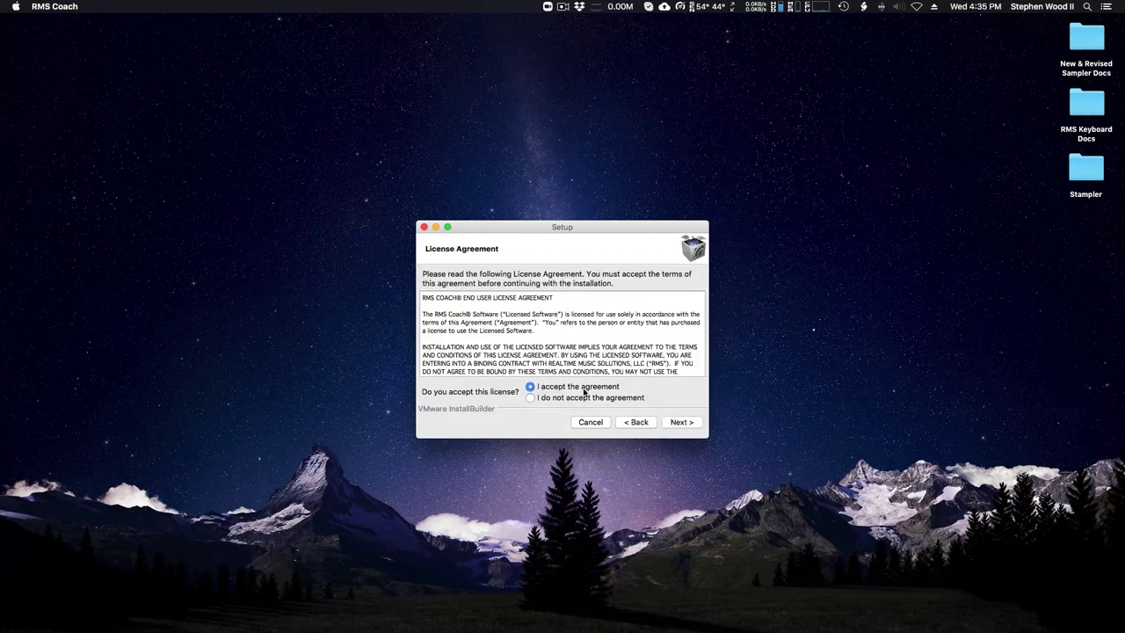
click(682, 423)
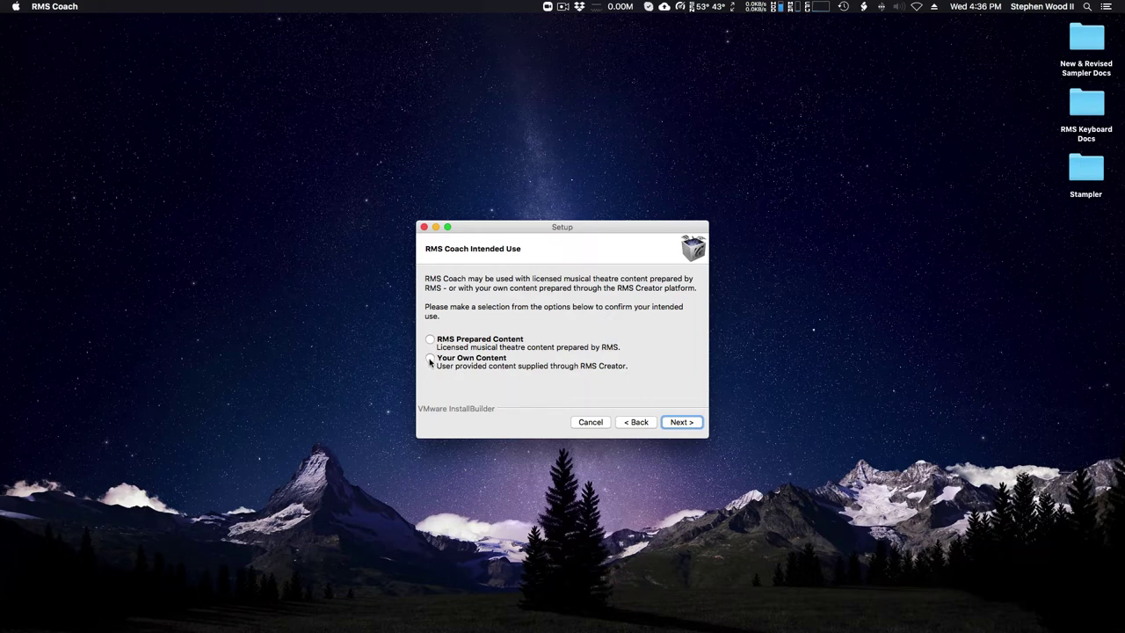
- Confirm Your Own Content and General User, advancing to the Ready to Install page
click(682, 422)
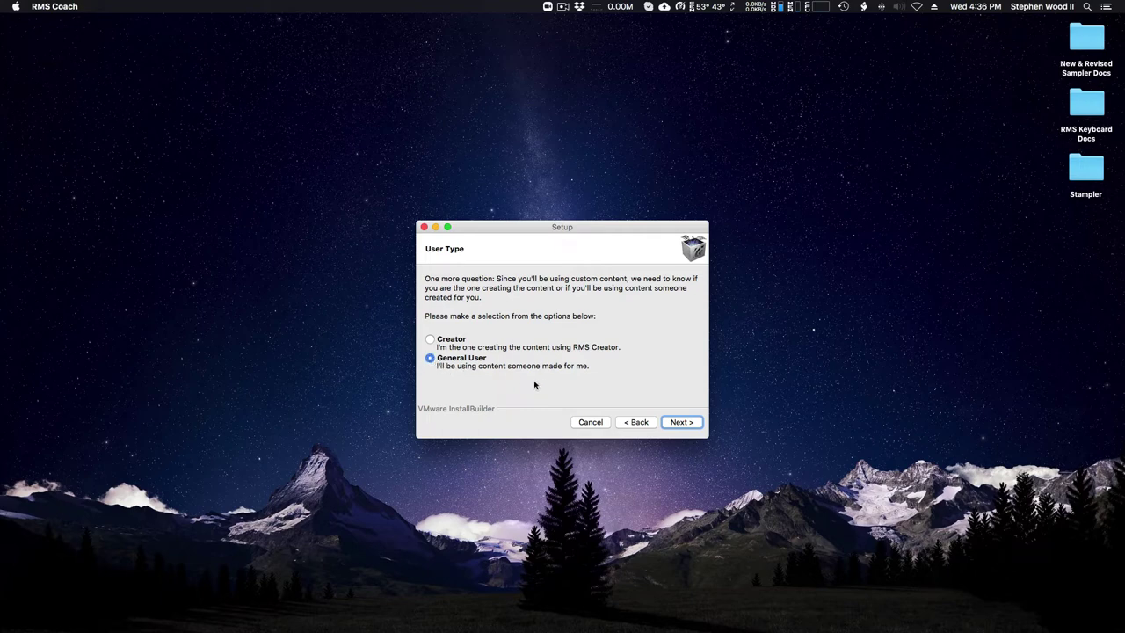
click(684, 426)
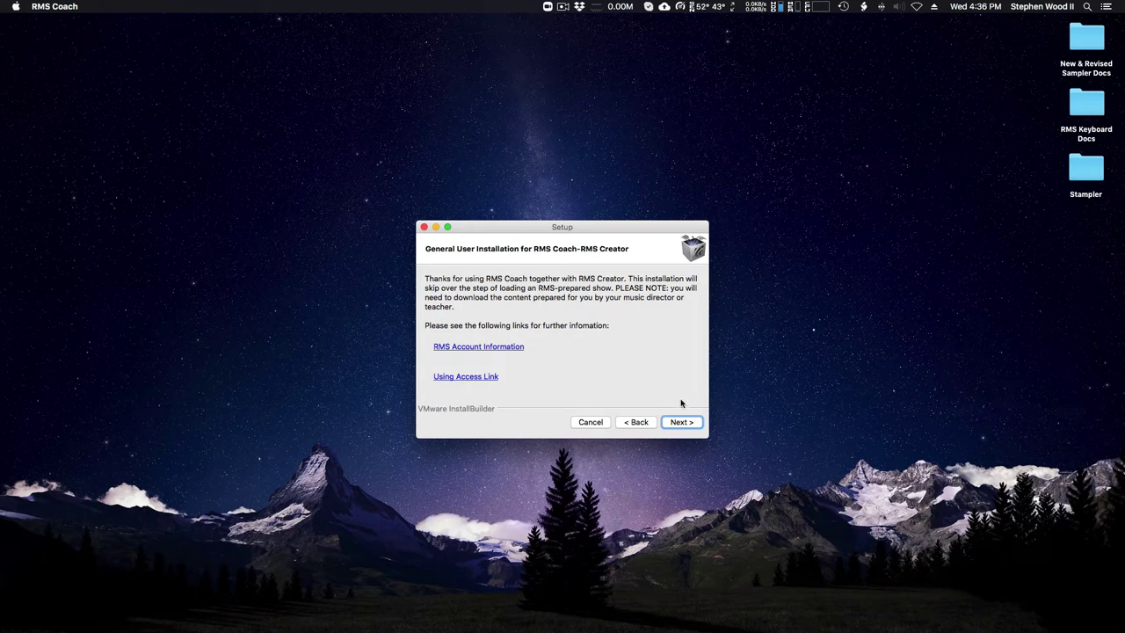
click(683, 427)
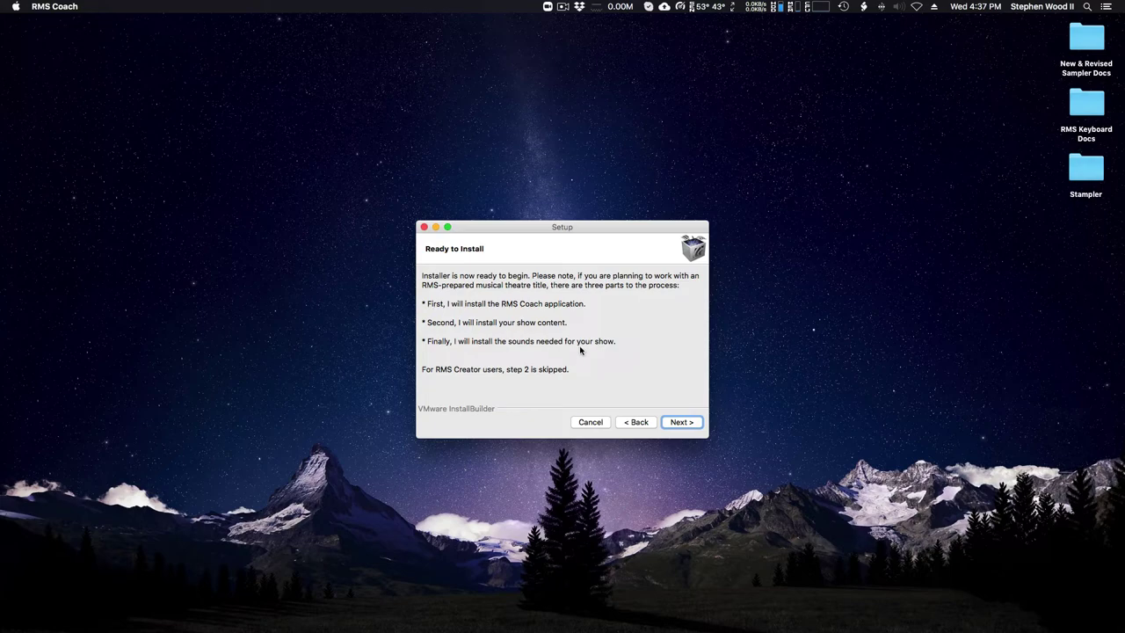
- Start installing, update all 3457 sample files from the internet in SampleSync, then quit
click(681, 422)
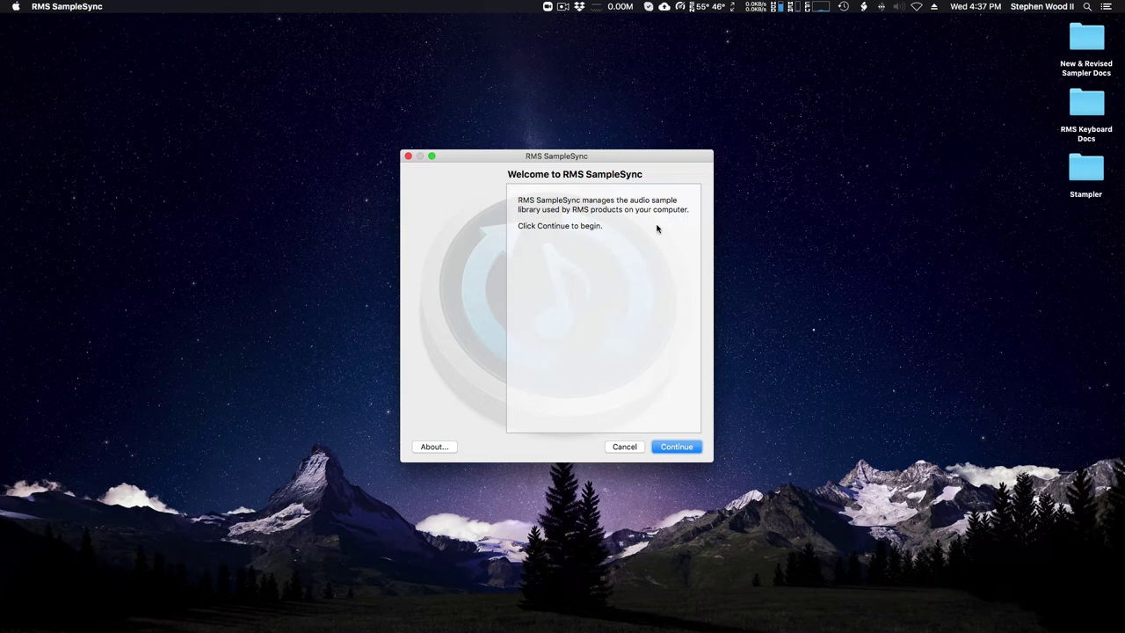
click(676, 447)
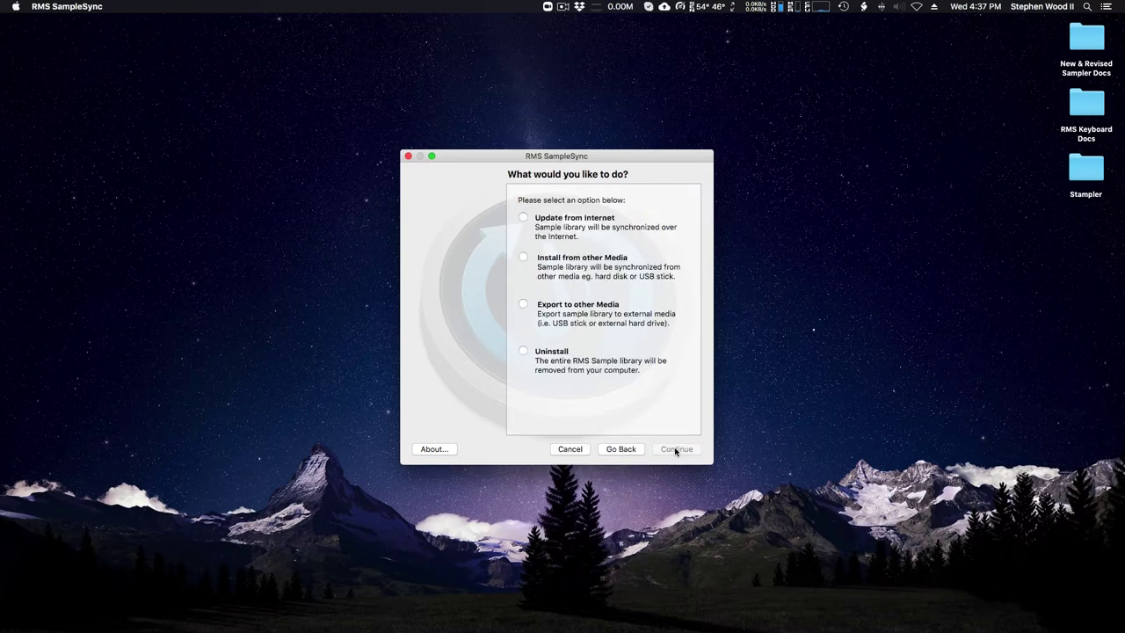
click(523, 218)
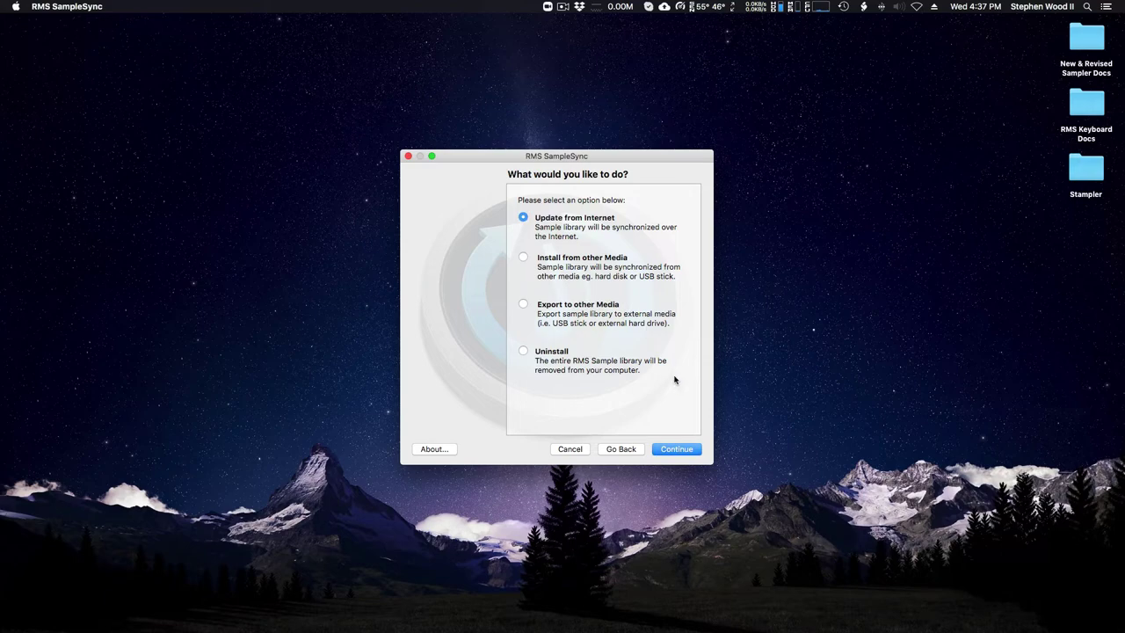
click(678, 450)
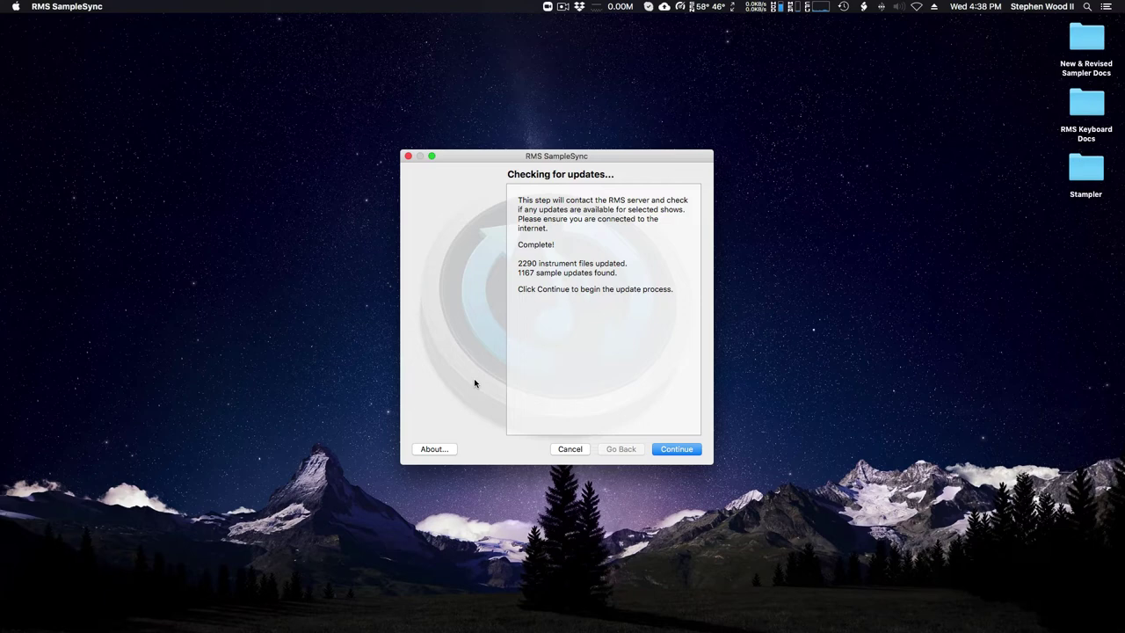
click(668, 450)
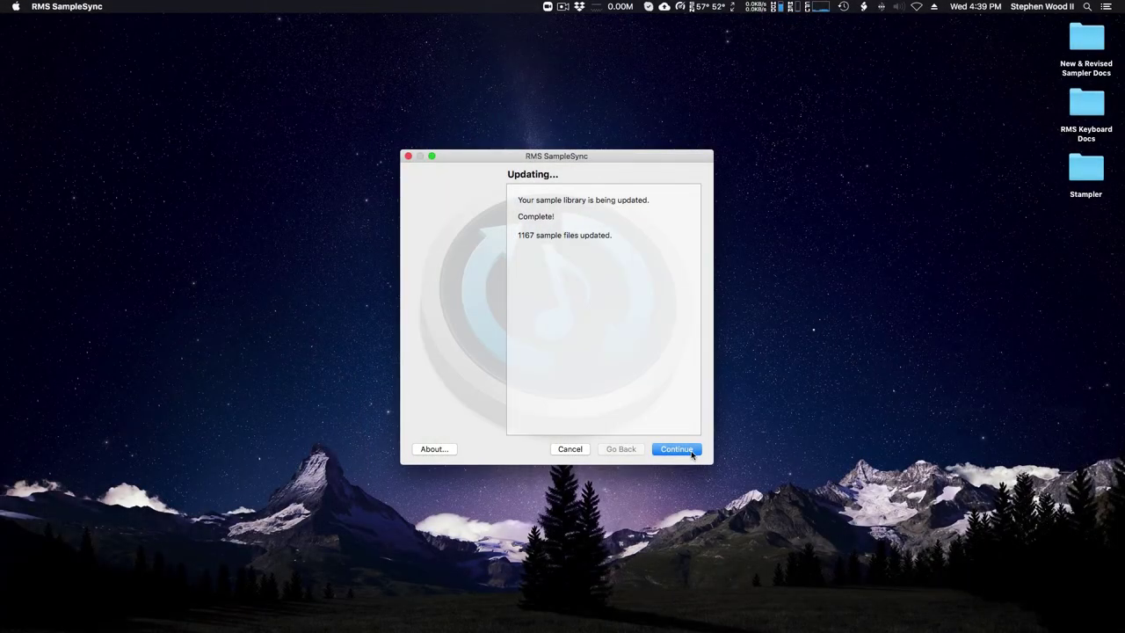
click(692, 455)
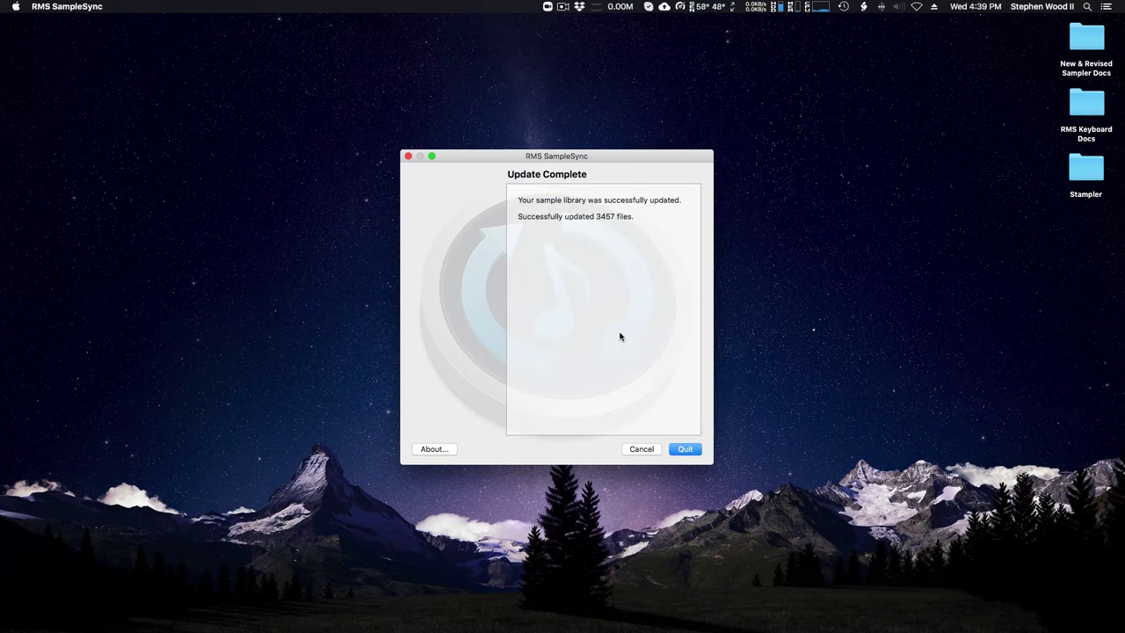
click(678, 448)
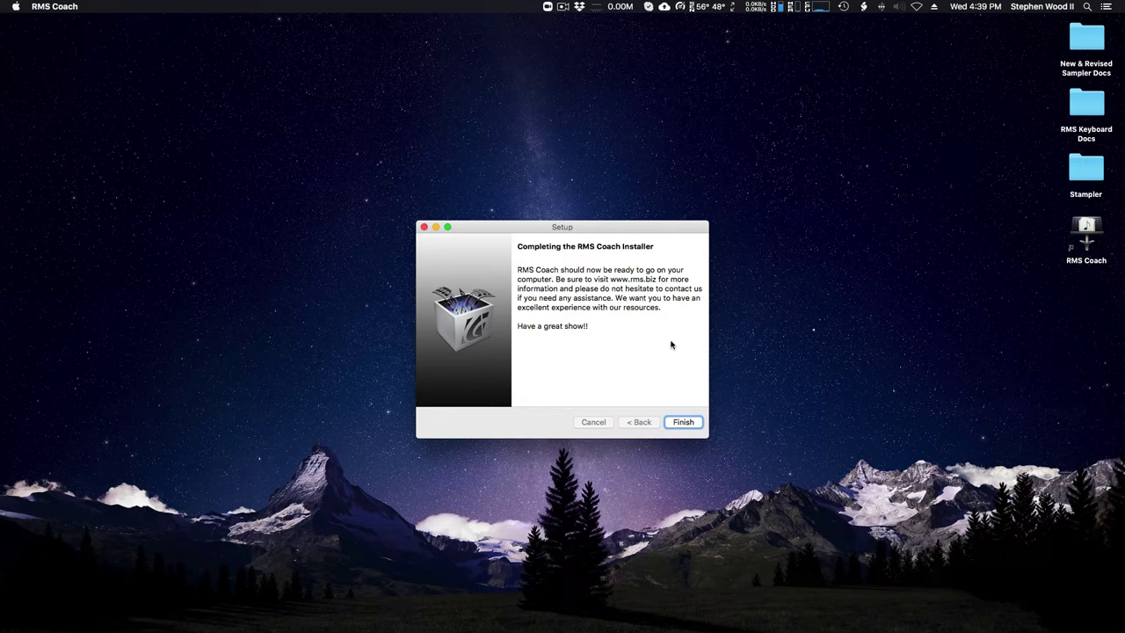
- Finish and close the completed RMS Coach installer
click(683, 423)
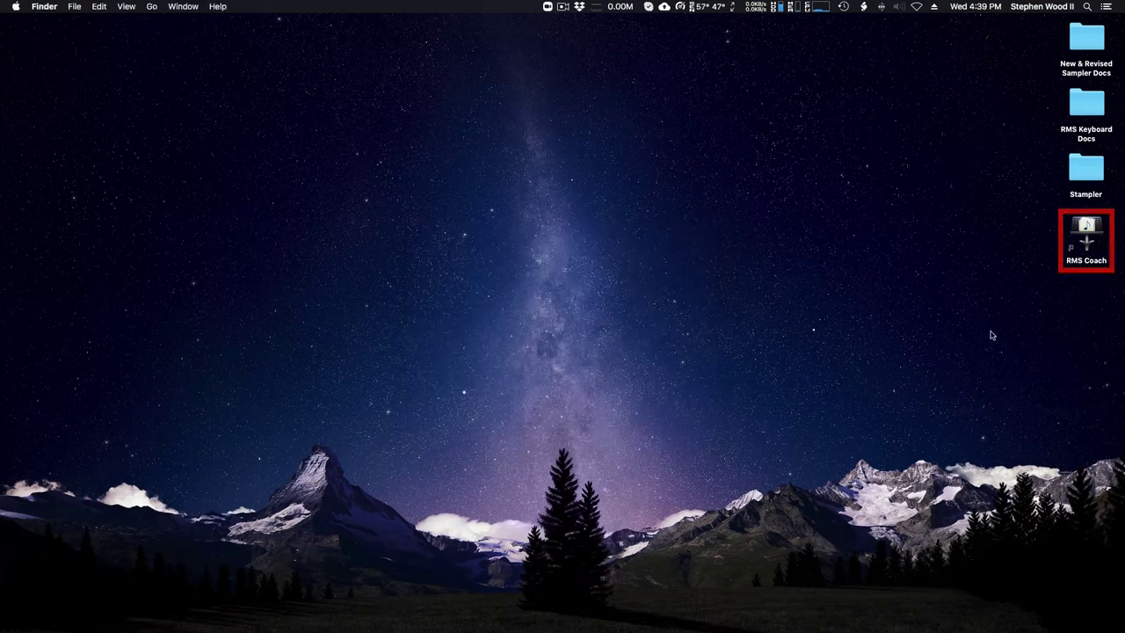
- Launch RMS Coach and choose email sign-up, opening the account creation form in Chrome
double_click(1087, 236)
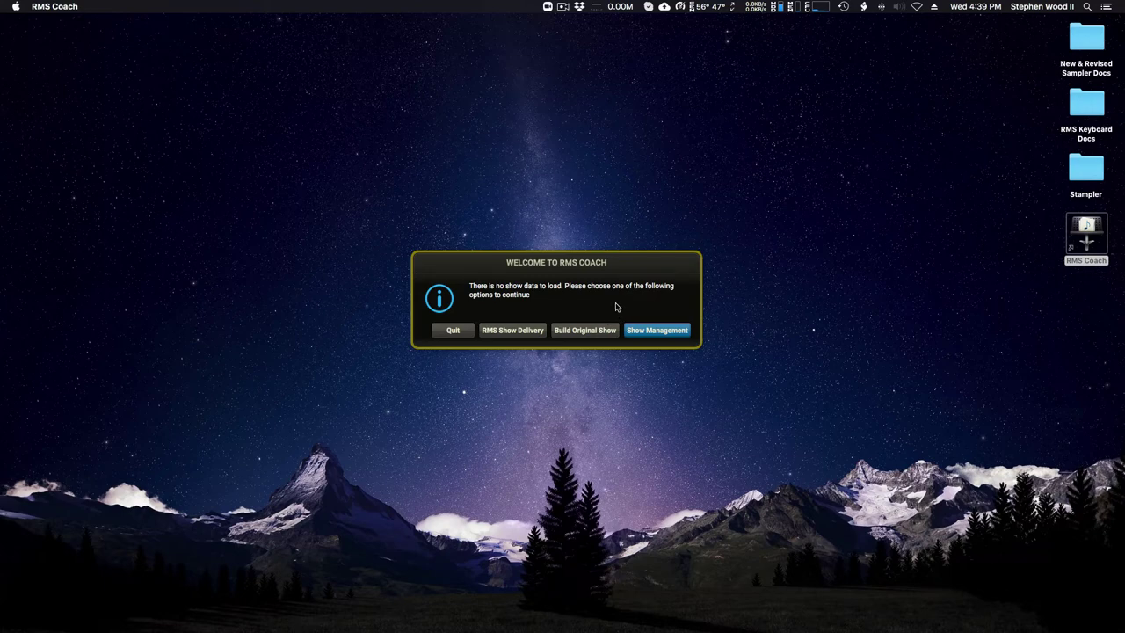
click(653, 331)
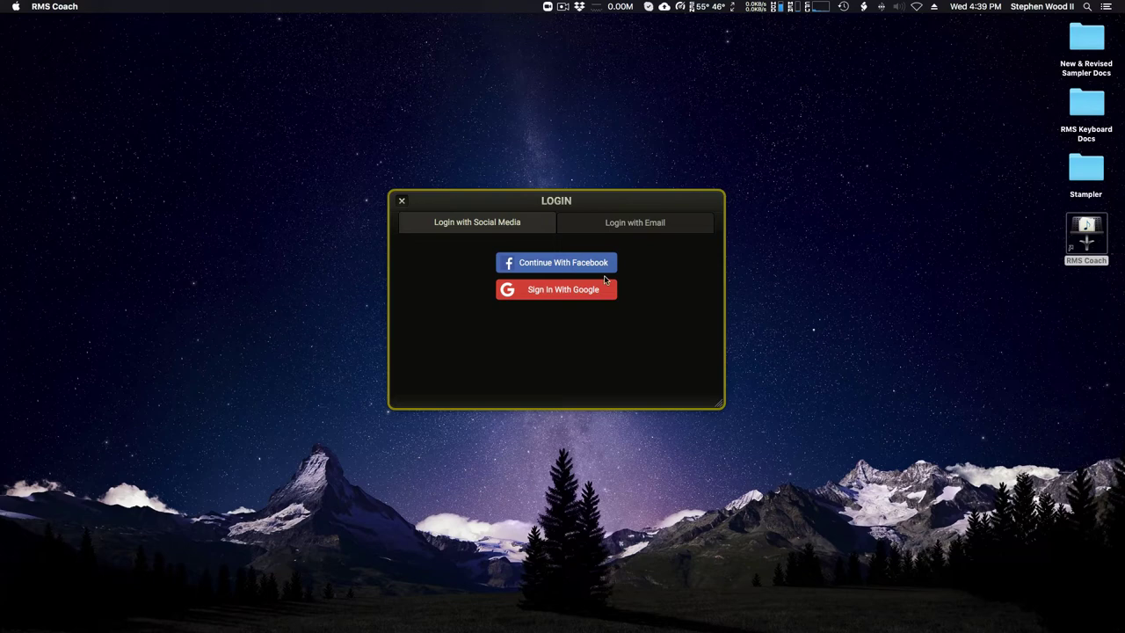
click(656, 226)
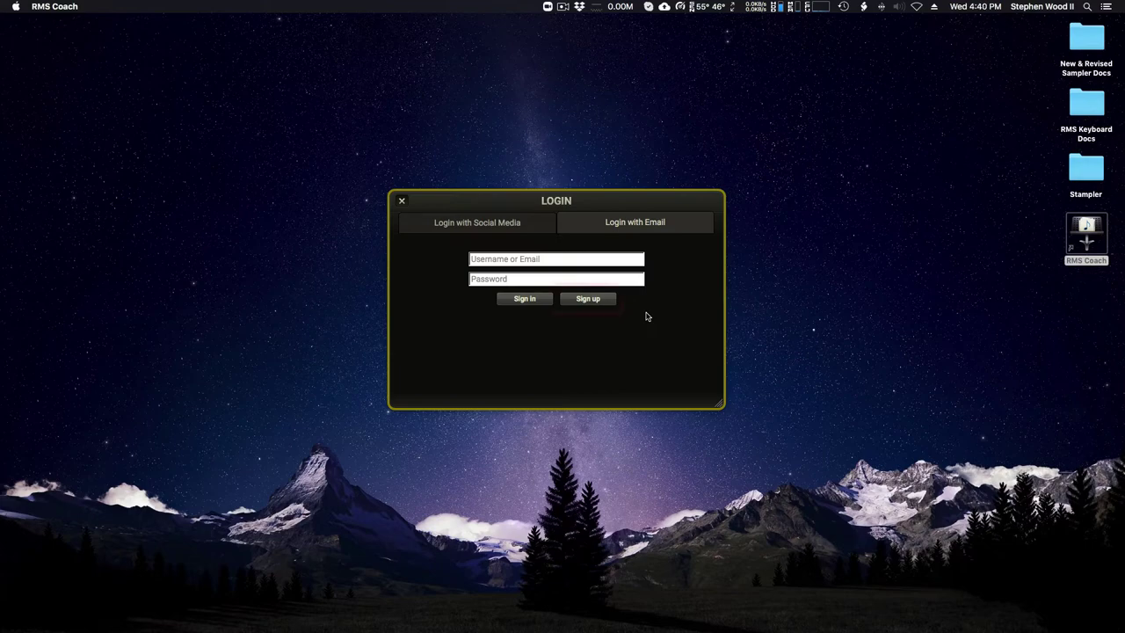
click(604, 305)
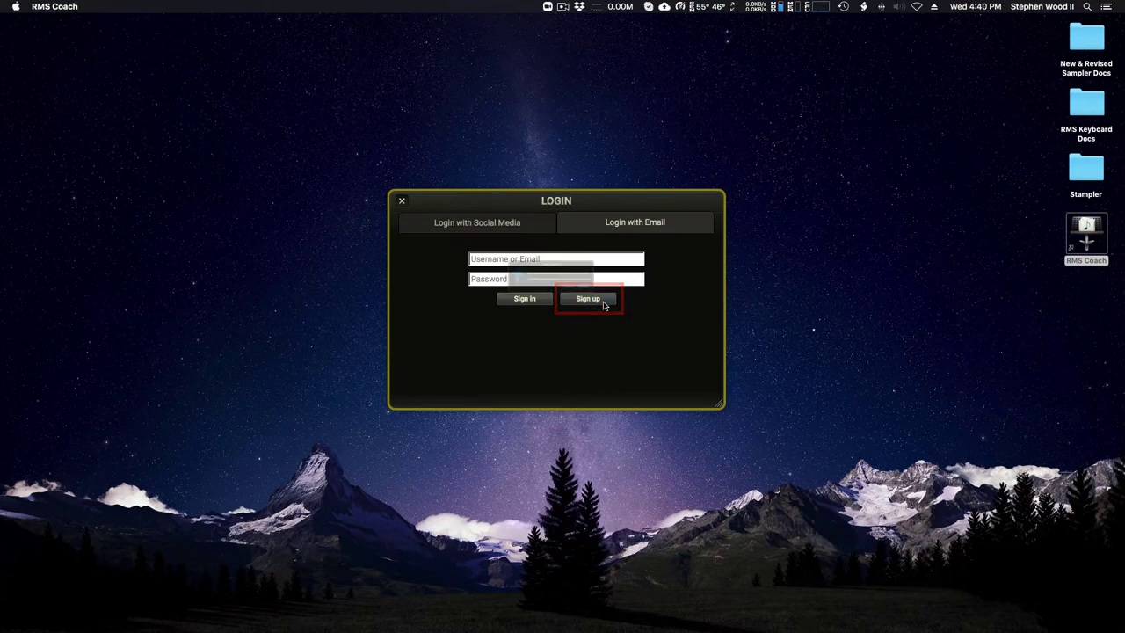
click(650, 308)
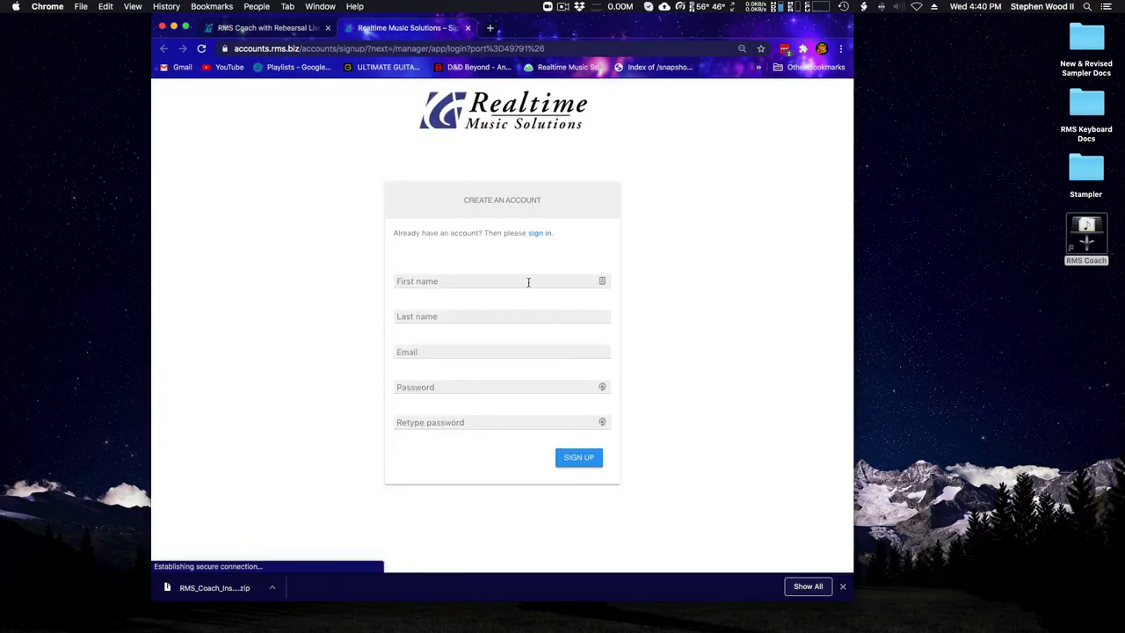
- Enter the first name, submit the sign-up form, and allow keychain access with the password
click(528, 281)
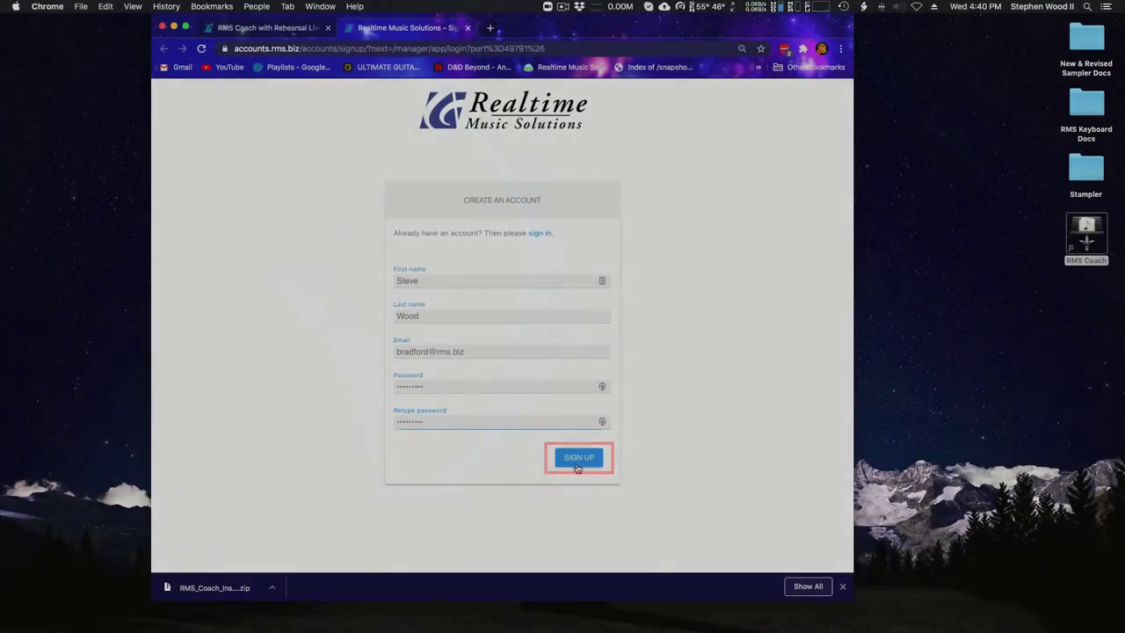
click(577, 459)
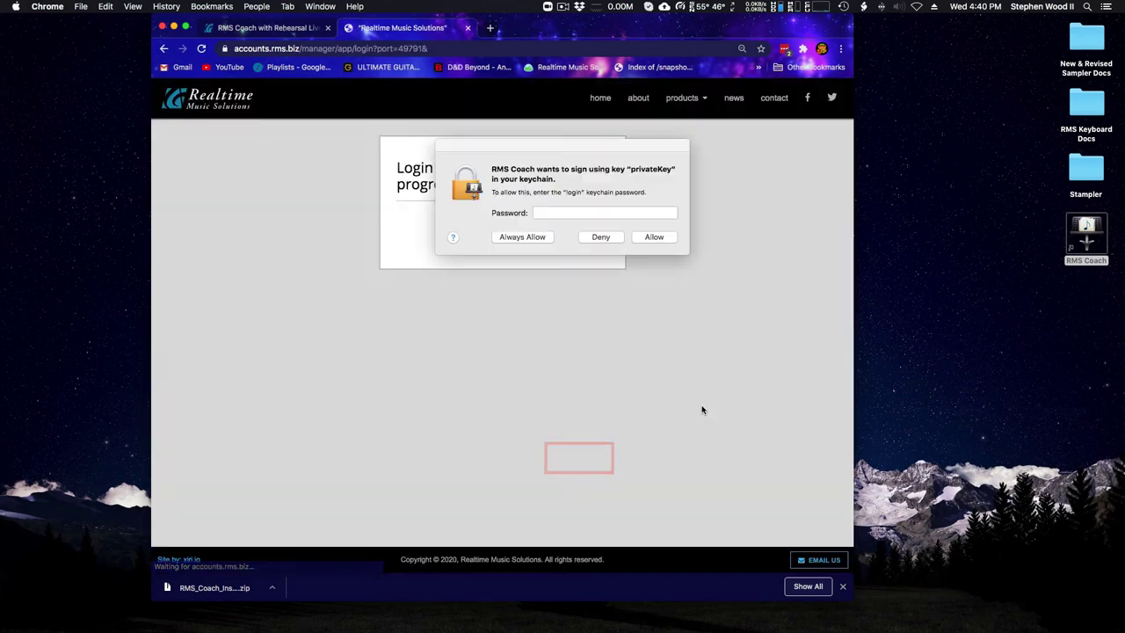
click(627, 215)
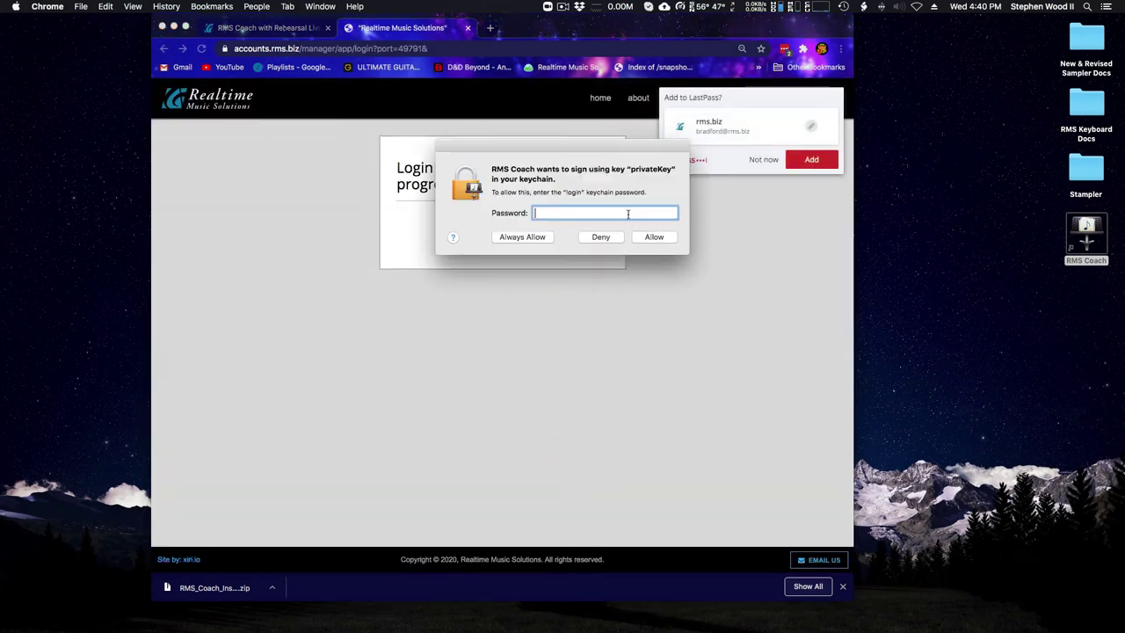
text(••)
text(••)
click(653, 239)
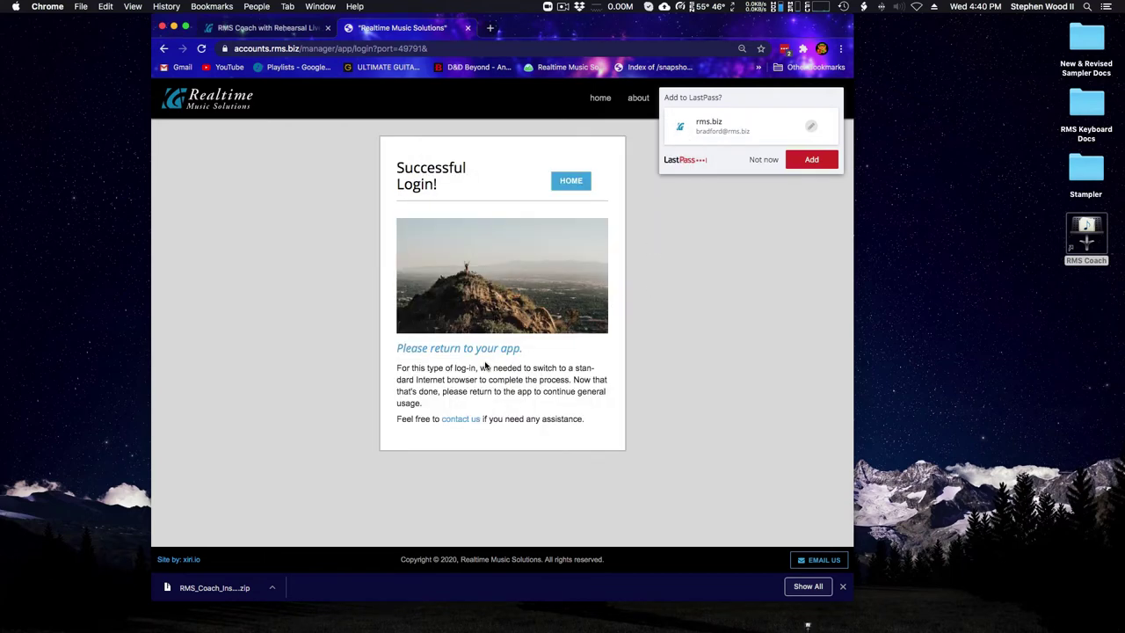
- Hide Chrome and dismiss RMS Coach's 'Your sign in was successful!' message
key(super+h)
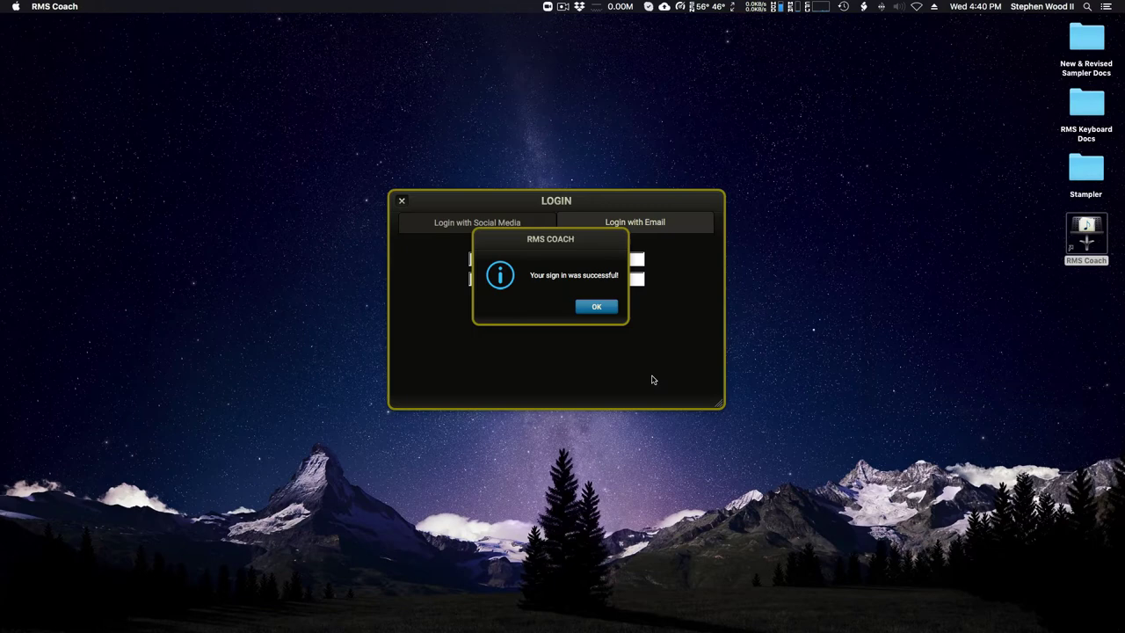
click(595, 310)
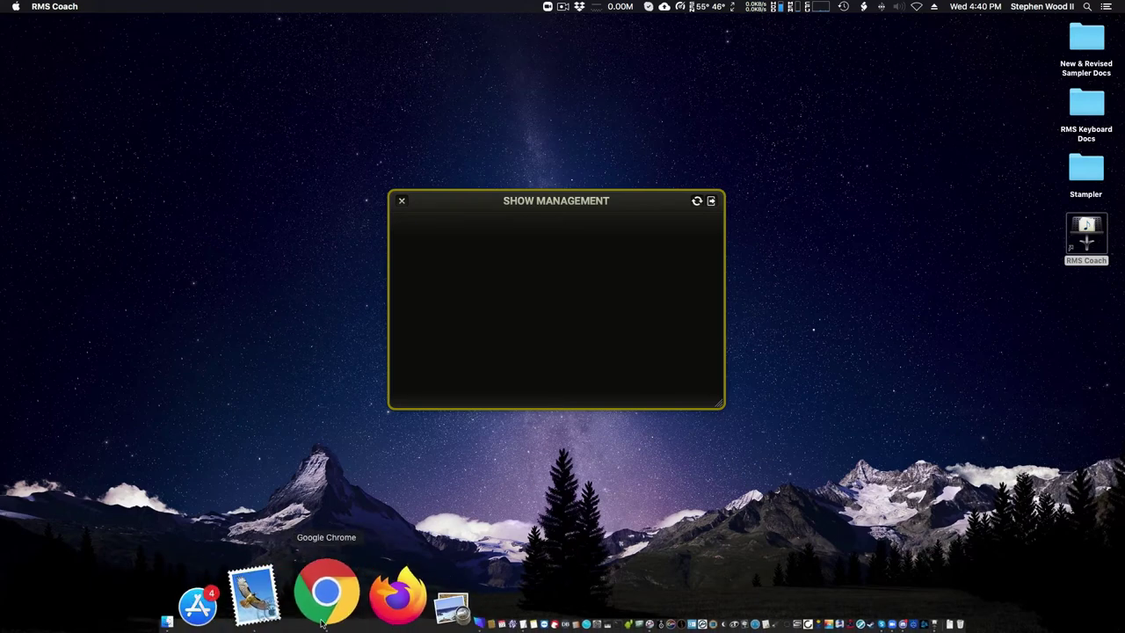
- Bring Mail to the front, showing the RMS Content Access Link email
click(321, 620)
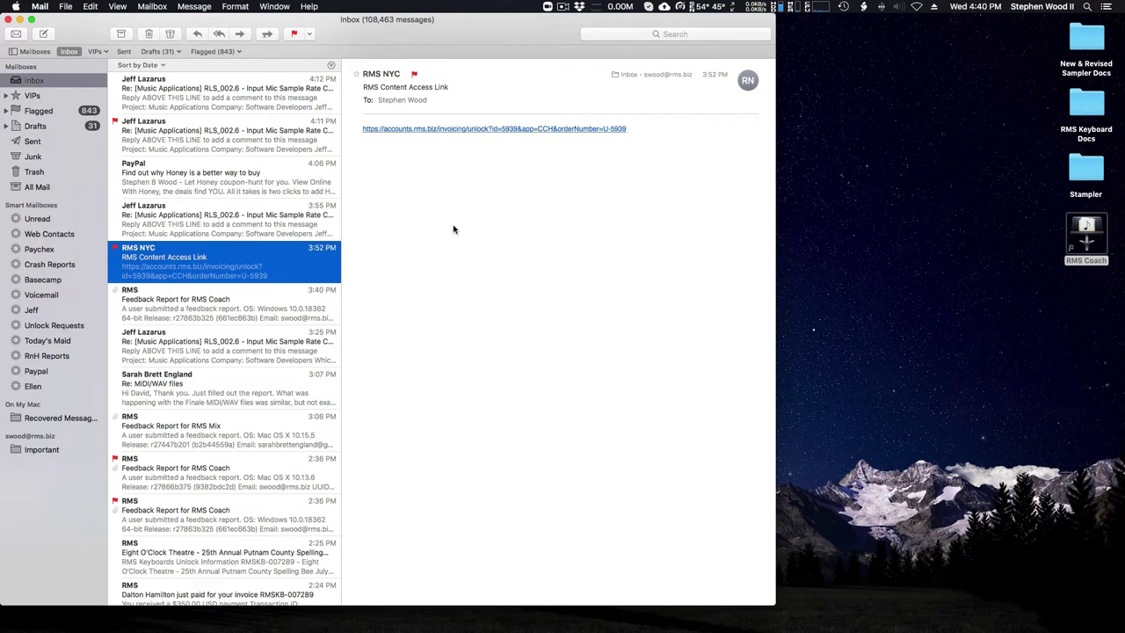
click(484, 129)
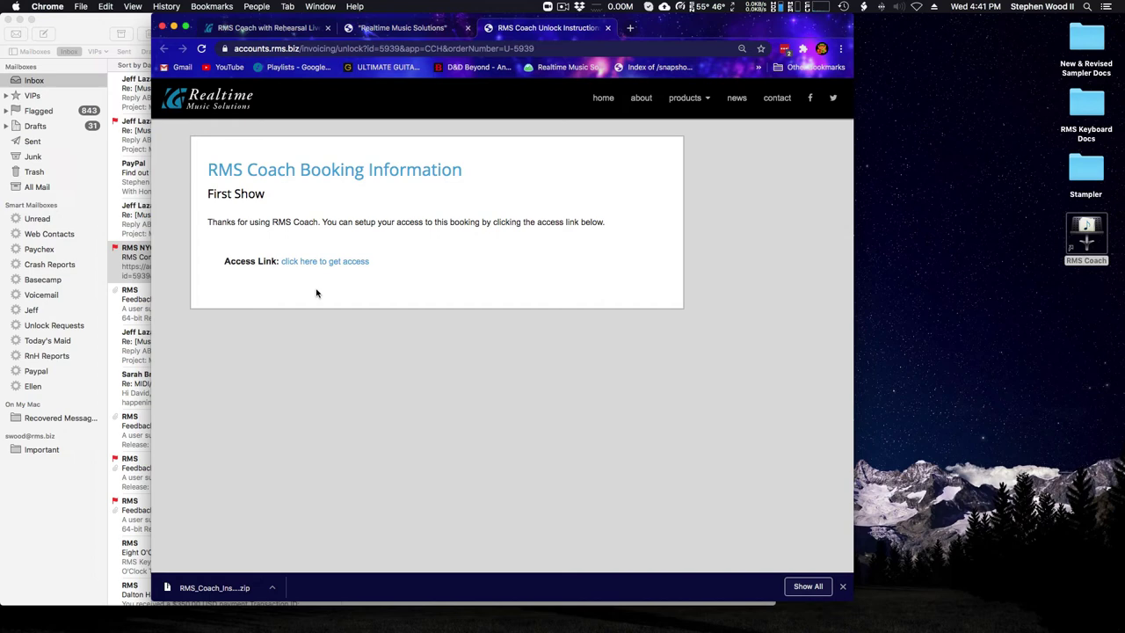
click(332, 264)
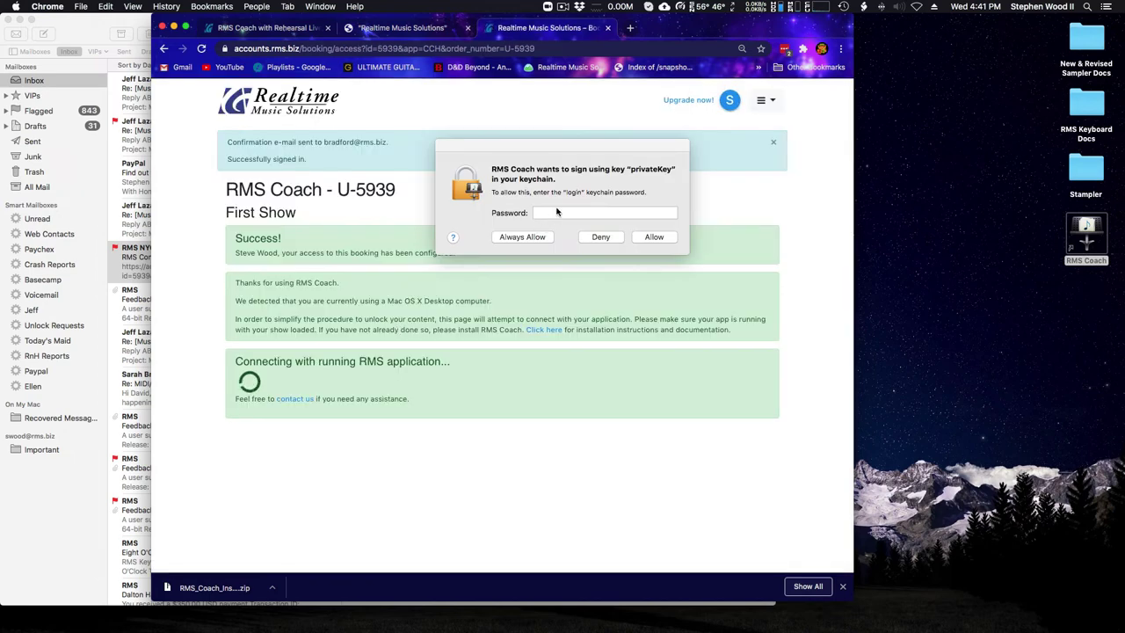
click(556, 212)
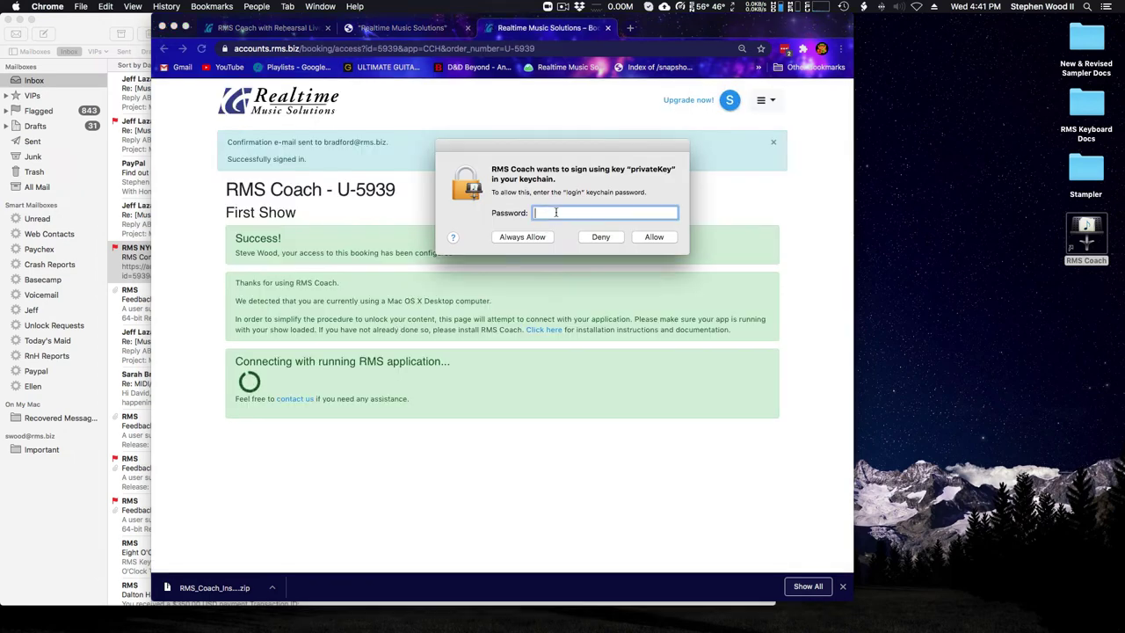
text(••••)
key(Return)
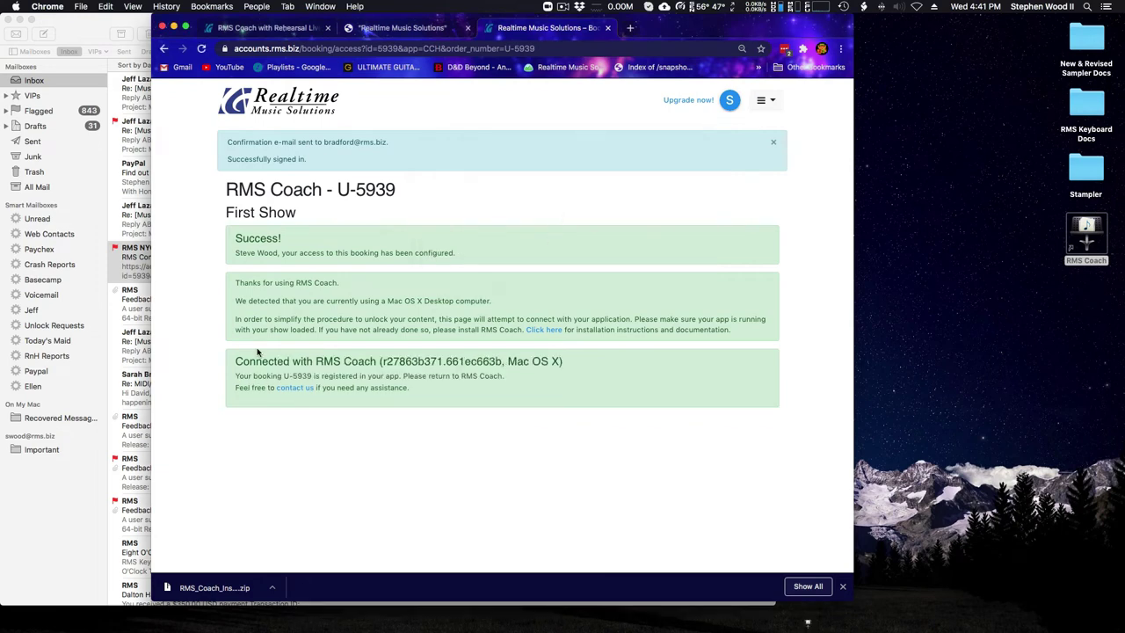
- Select the connection confirmation, hide Chrome, and bring Mail back to the front
drag(236, 360, 579, 365)
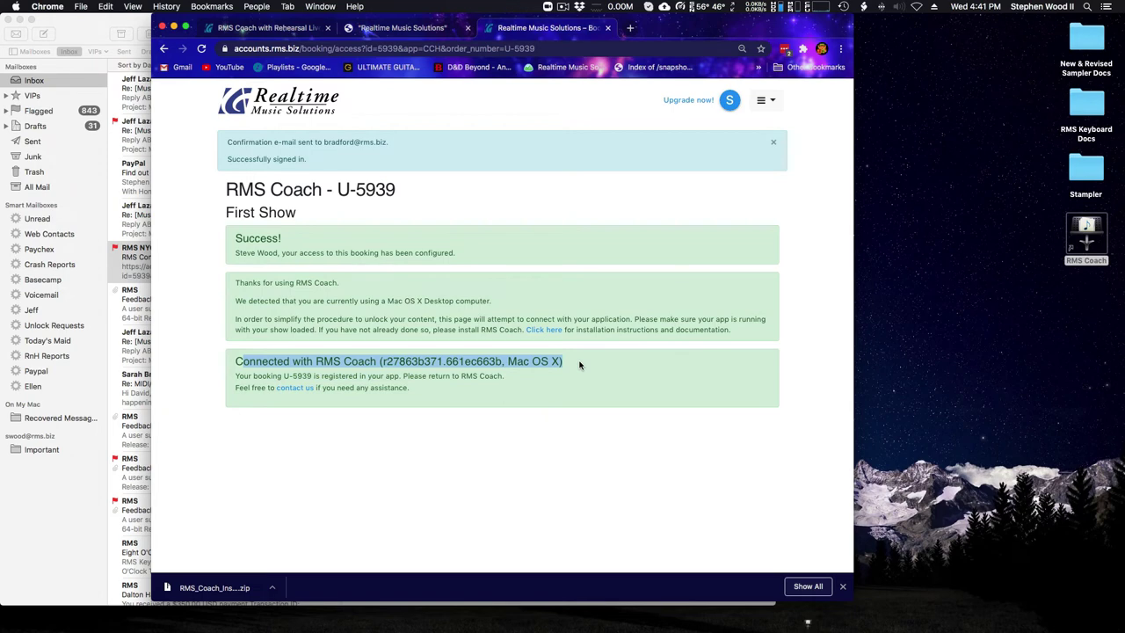
key(super+h)
click(579, 365)
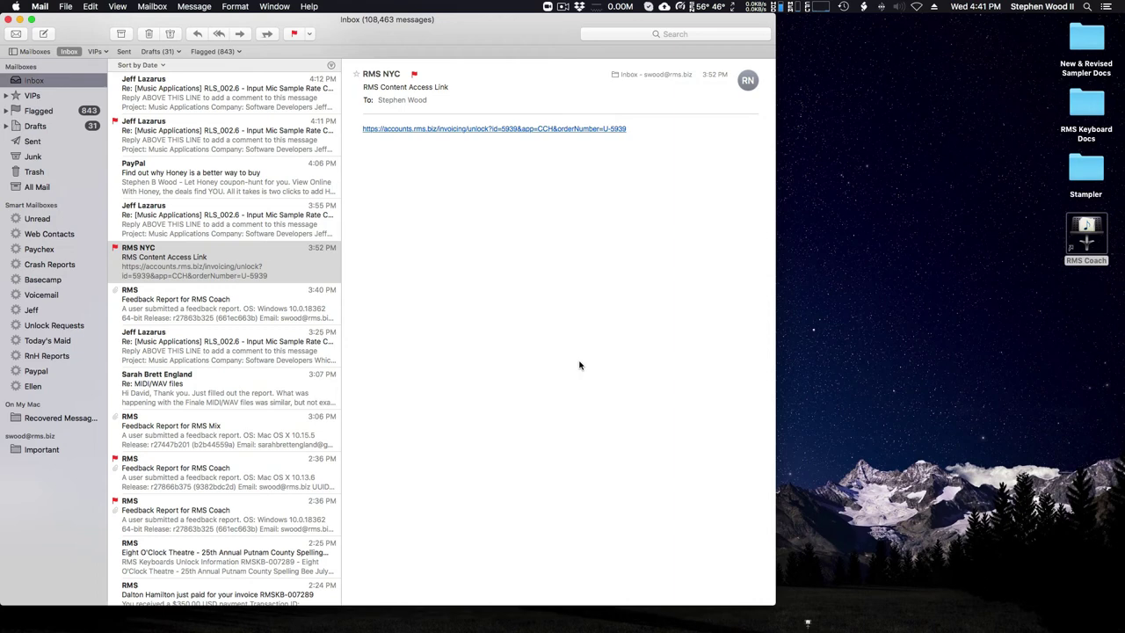
- Dismiss both confirmation messages, download FIRST SHOW.SHL from the FIRST SHOW folder, and close Show Management
key(super+h)
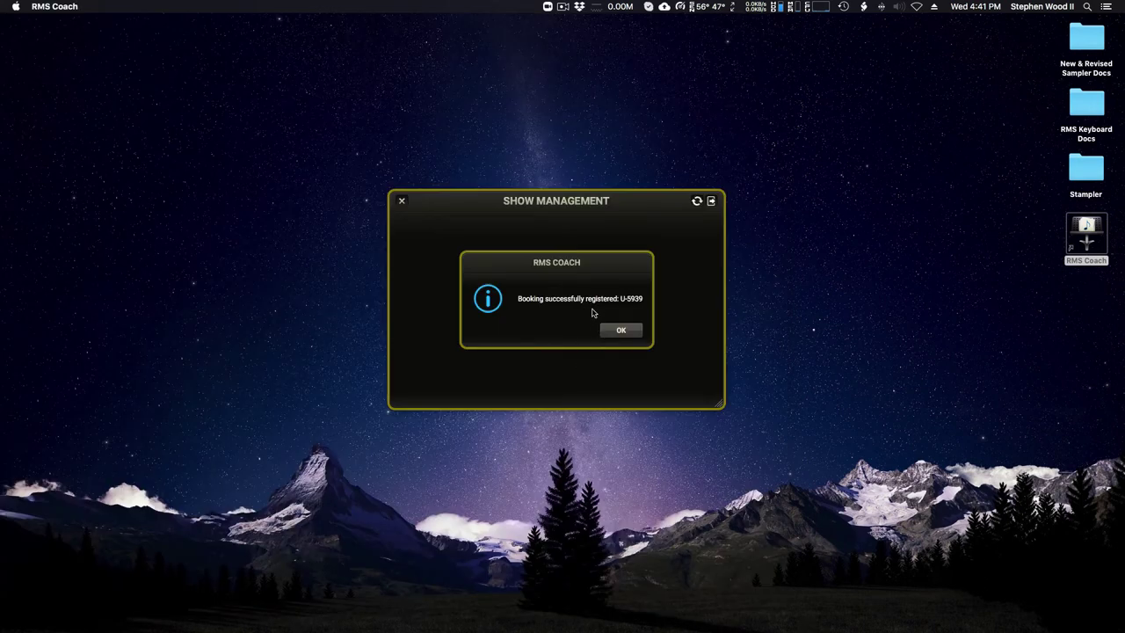
click(619, 333)
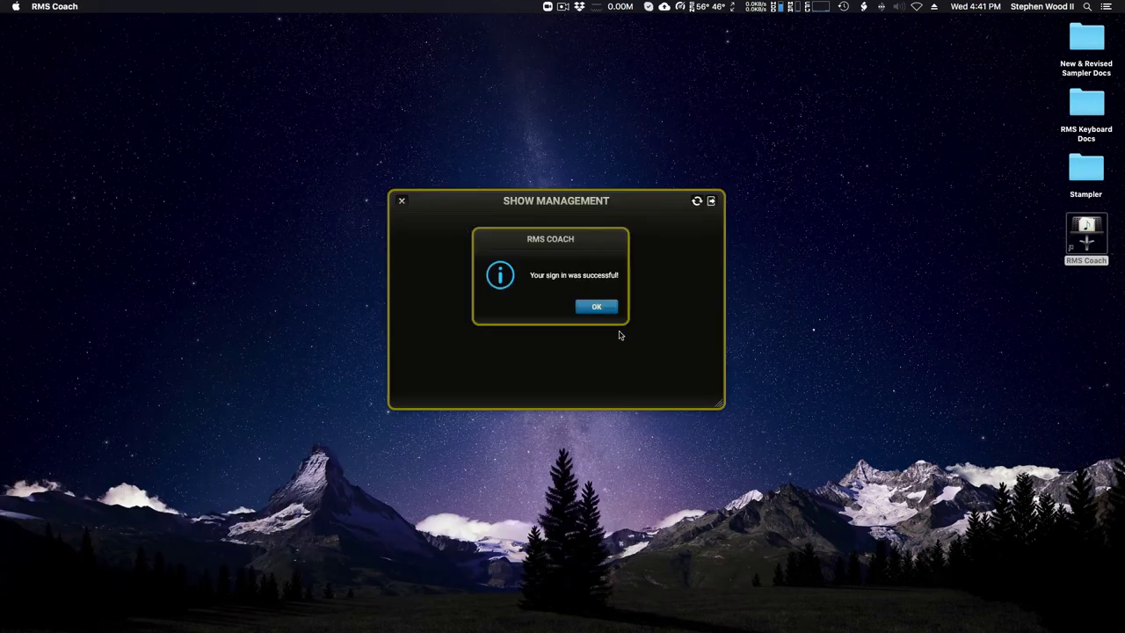
click(597, 308)
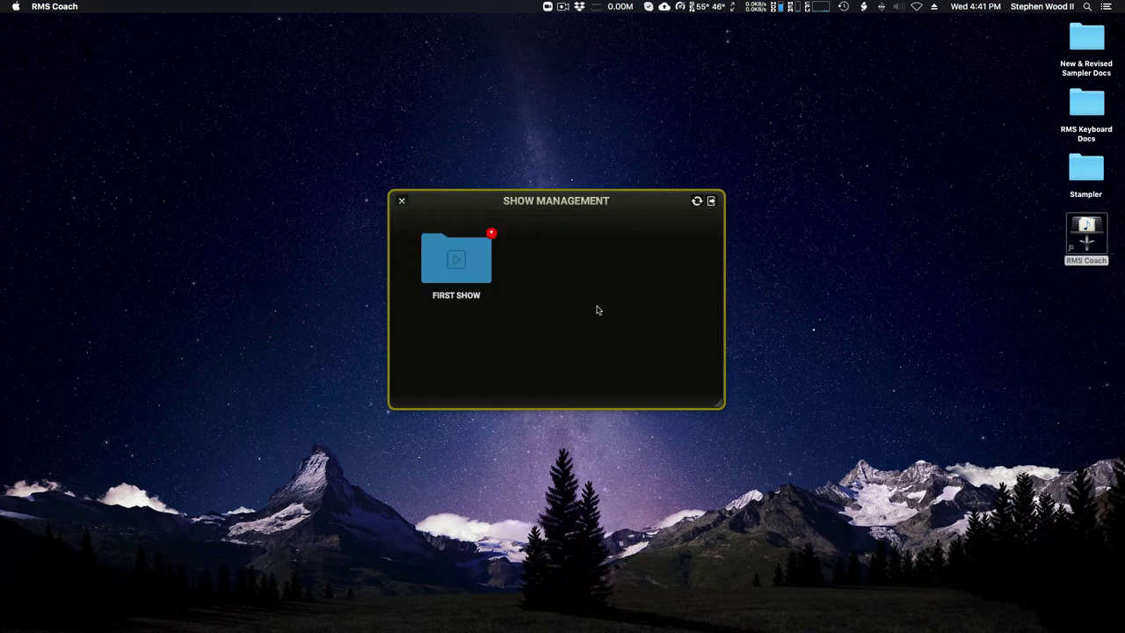
click(470, 261)
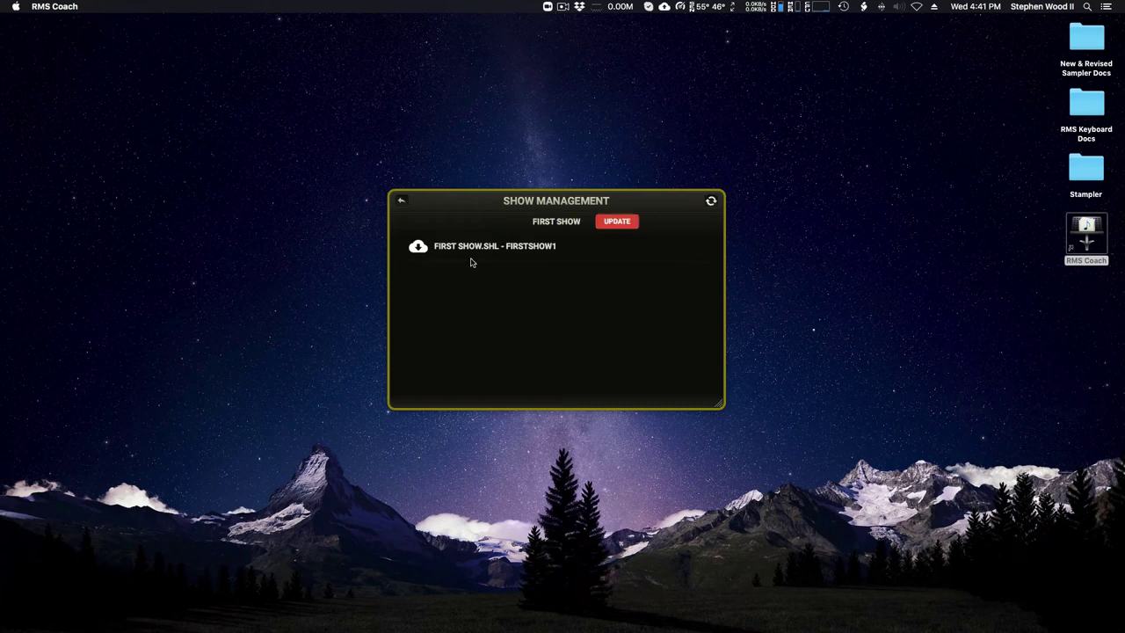
click(425, 255)
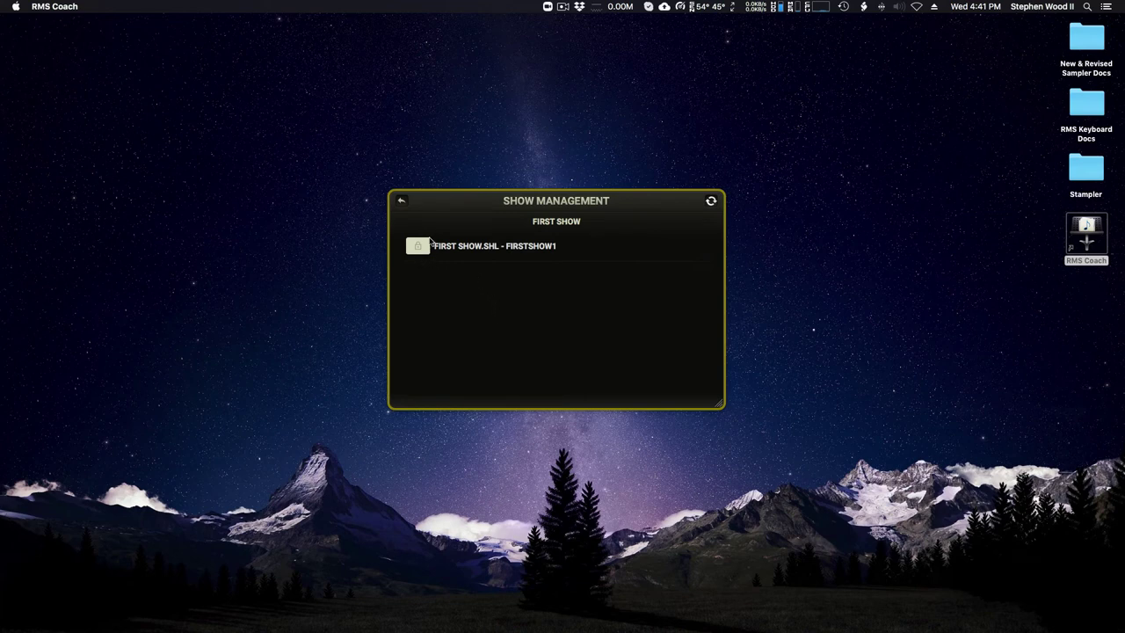
click(484, 250)
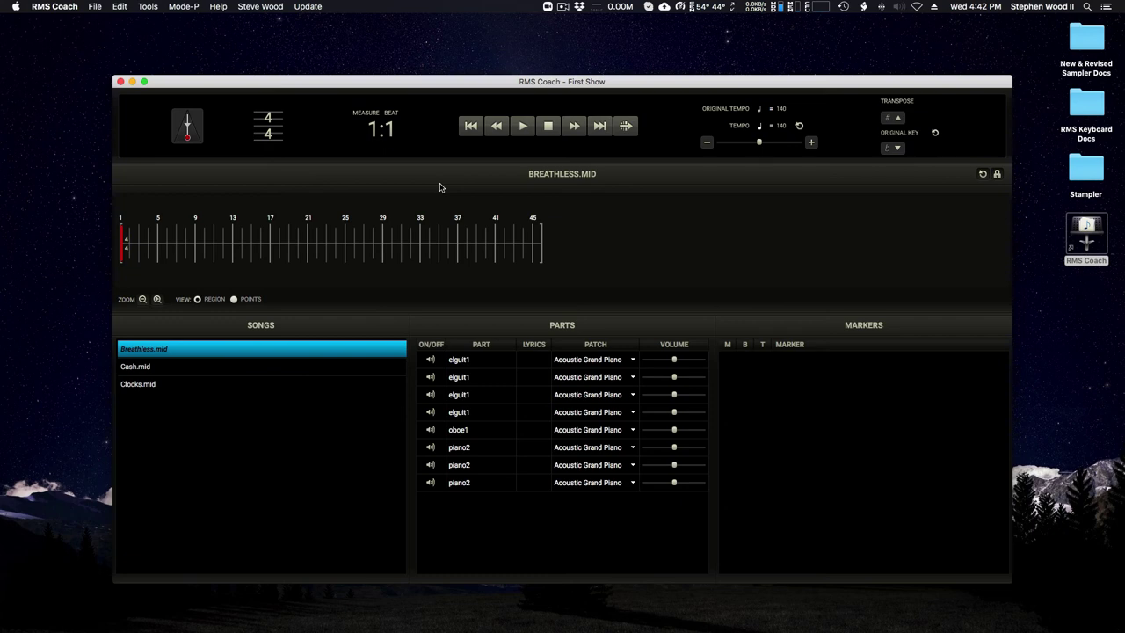
click(147, 6)
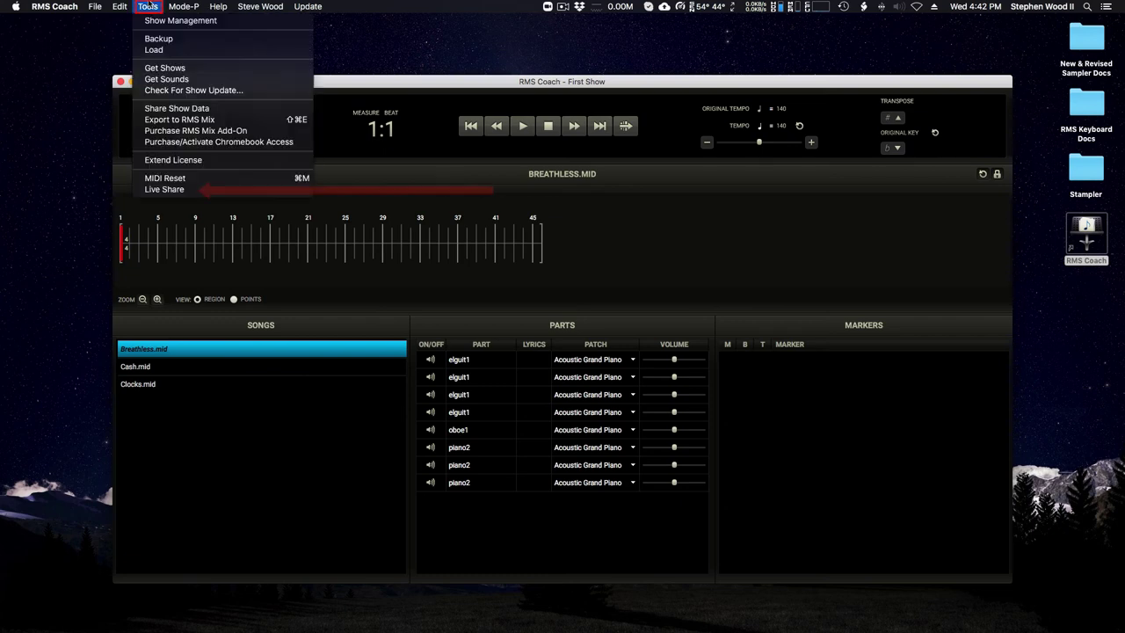
click(178, 190)
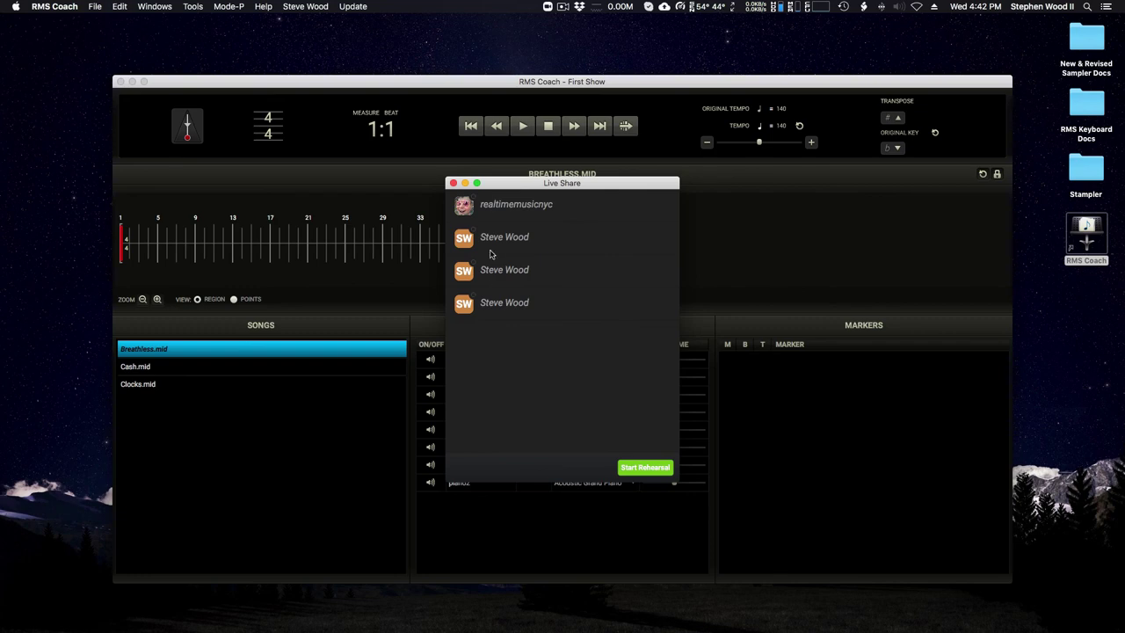
click(519, 83)
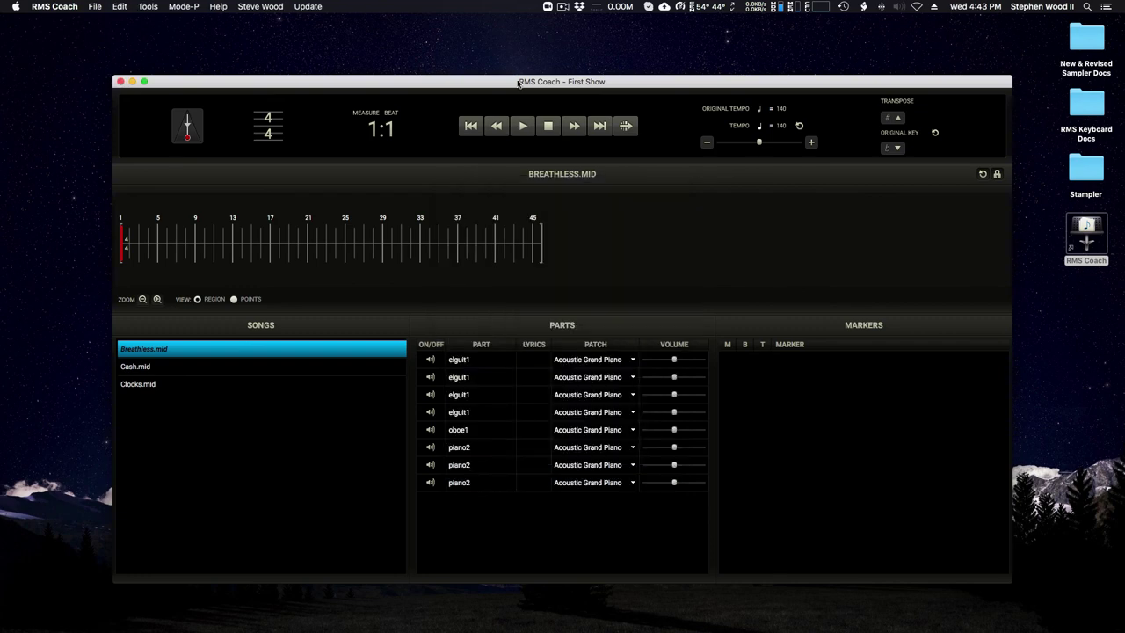